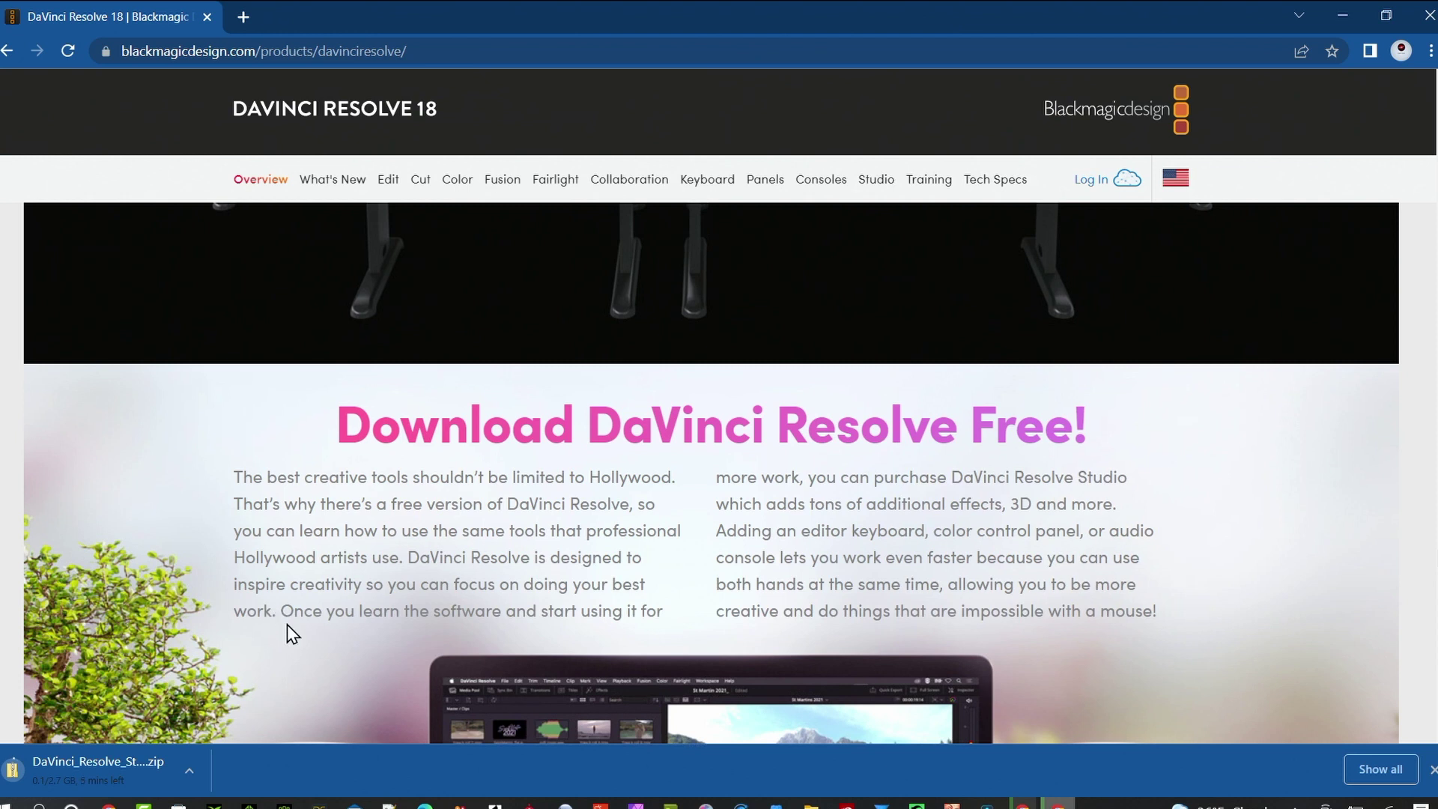
# Scroll the Resolve 18 overview page, then go to the What's New page and scroll through it.
pyautogui.scroll(-10, 291, 634)
pyautogui.scroll(5, 288, 624)
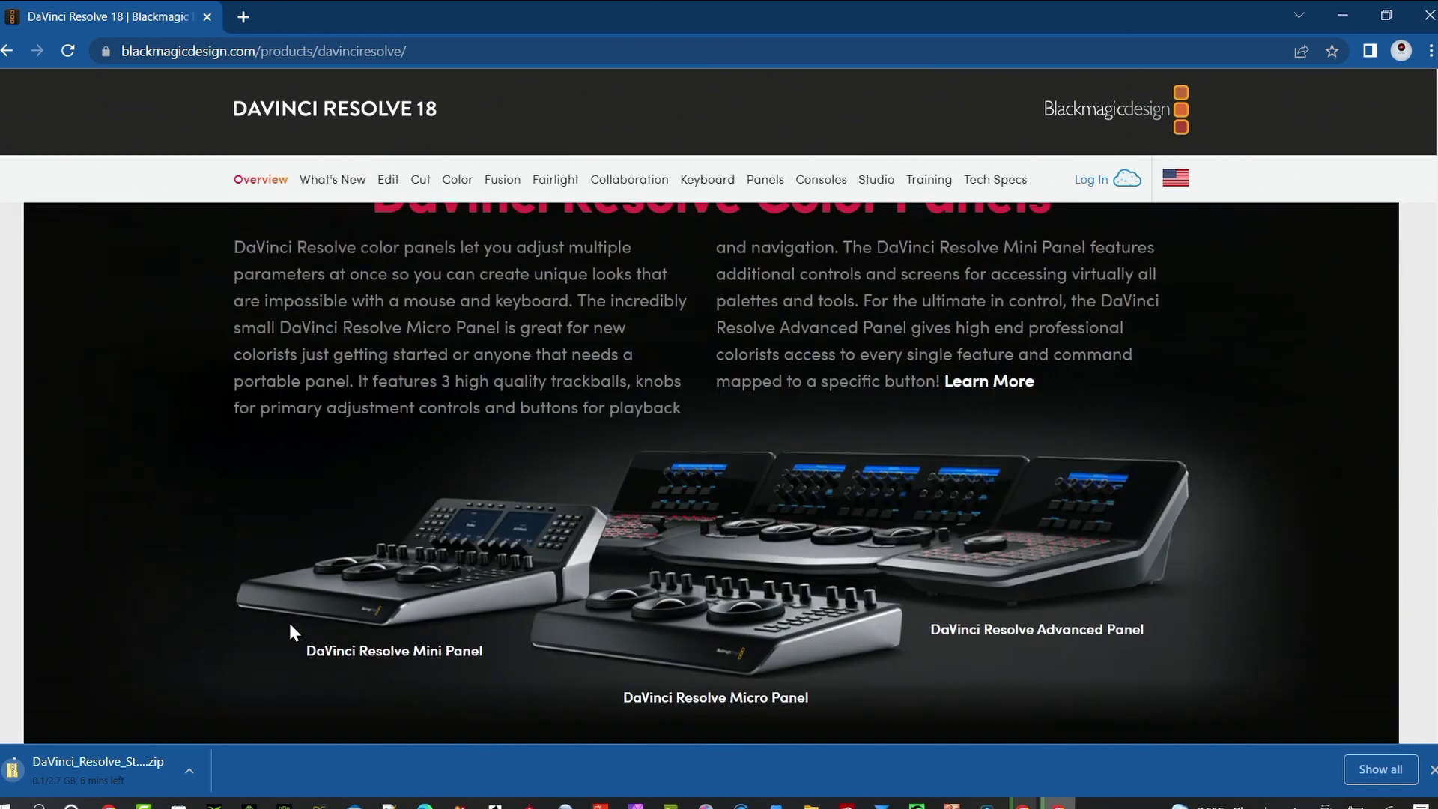
pyautogui.scroll(6, 291, 633)
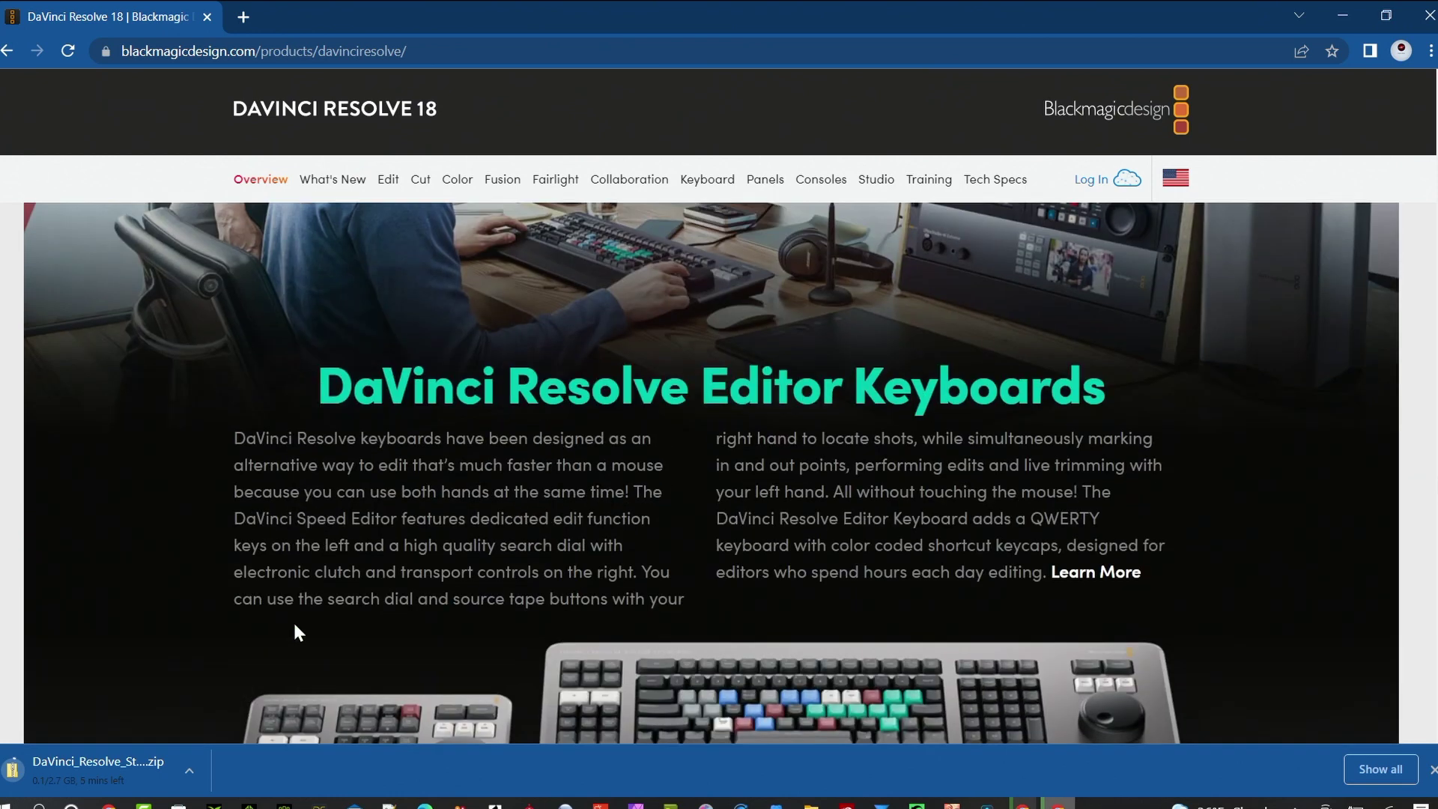
pyautogui.scroll(6, 294, 632)
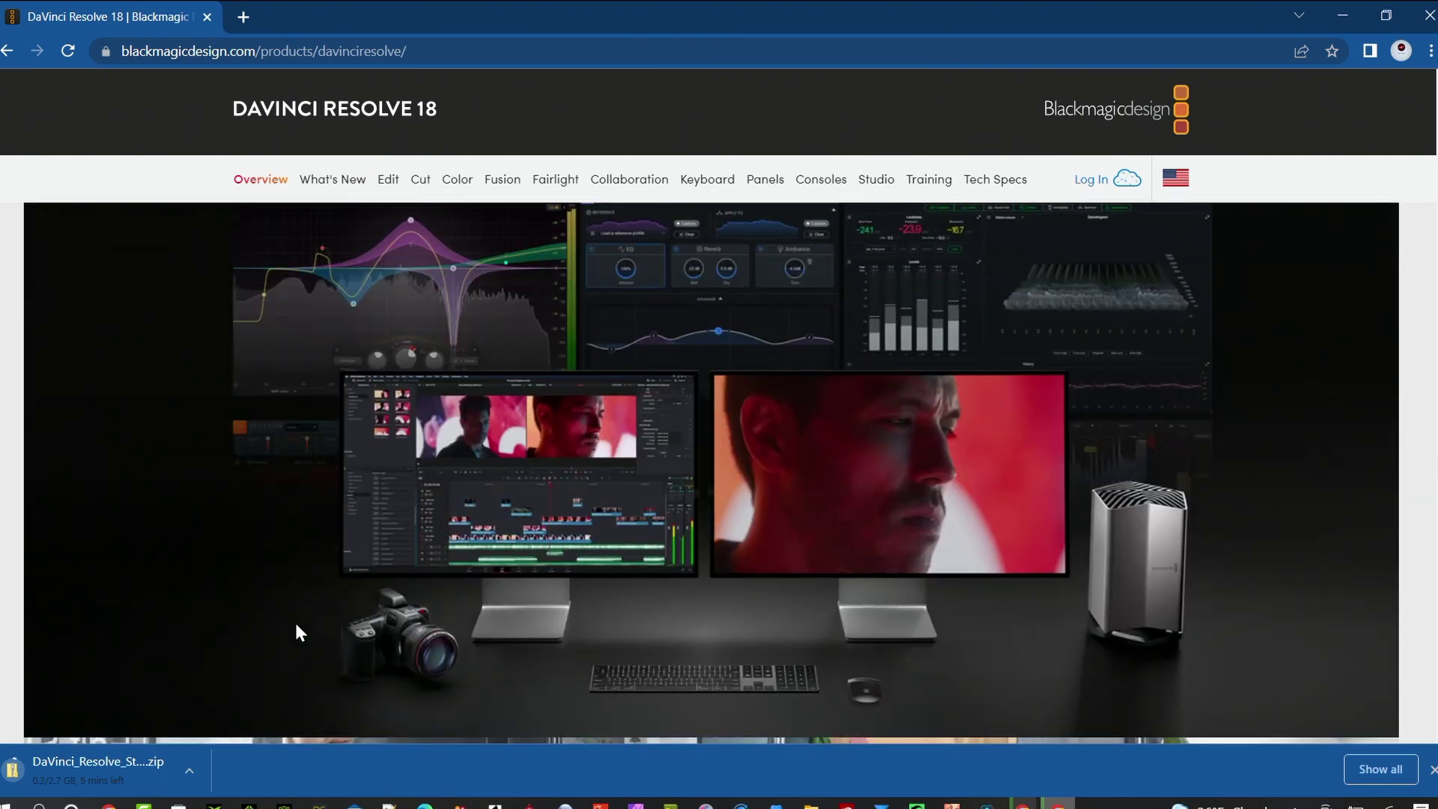
pyautogui.click(321, 183)
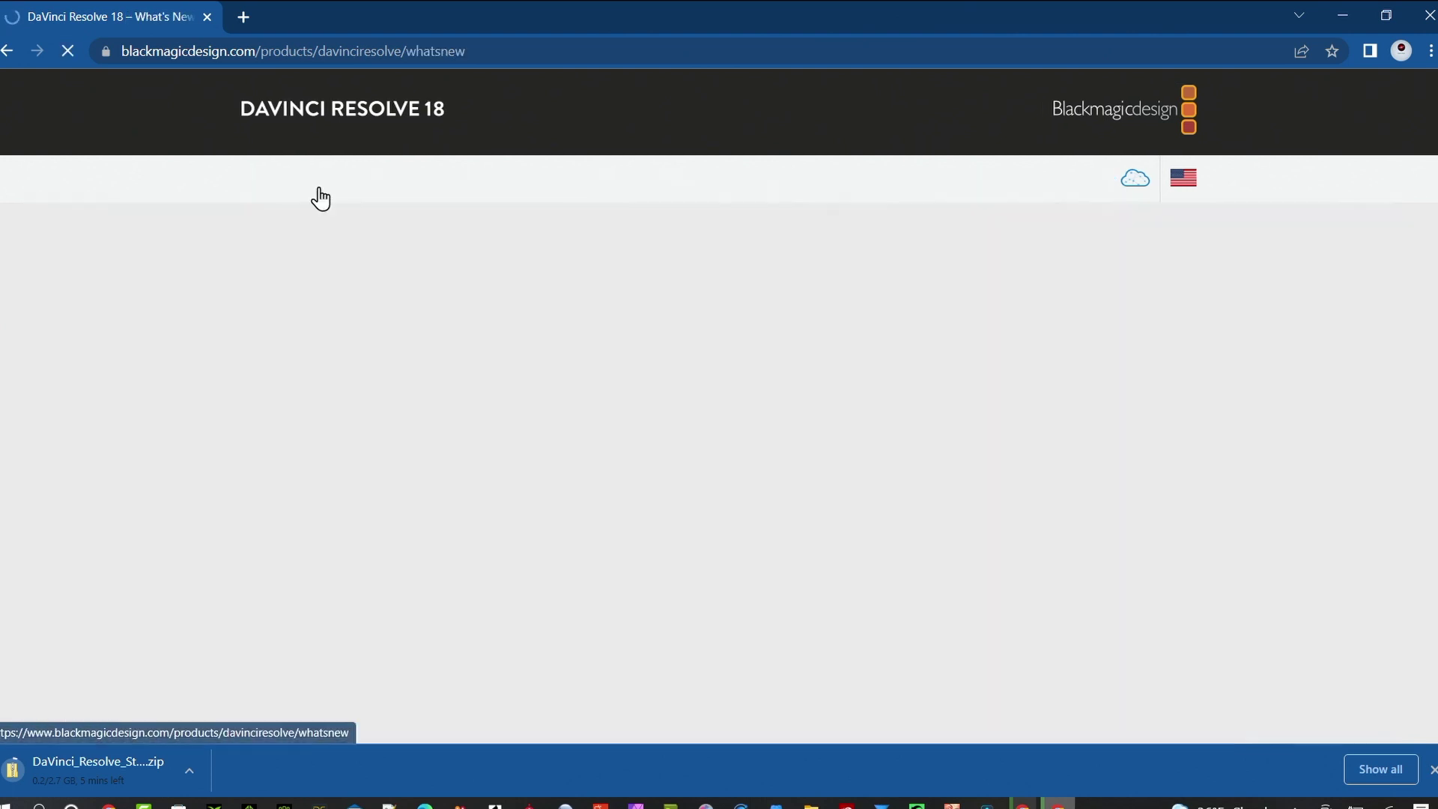
pyautogui.scroll(-5, 973, 318)
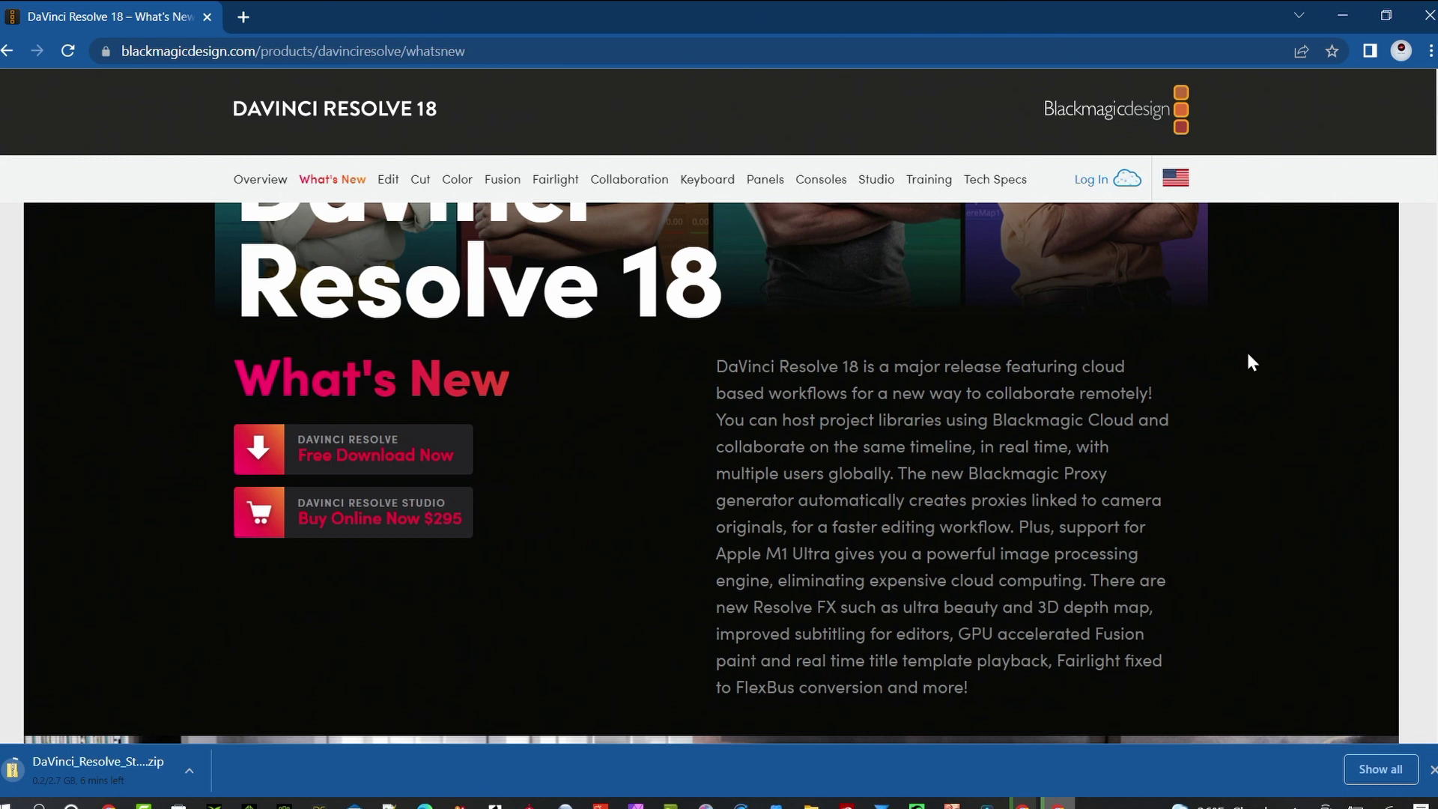
pyautogui.scroll(-1, 1247, 358)
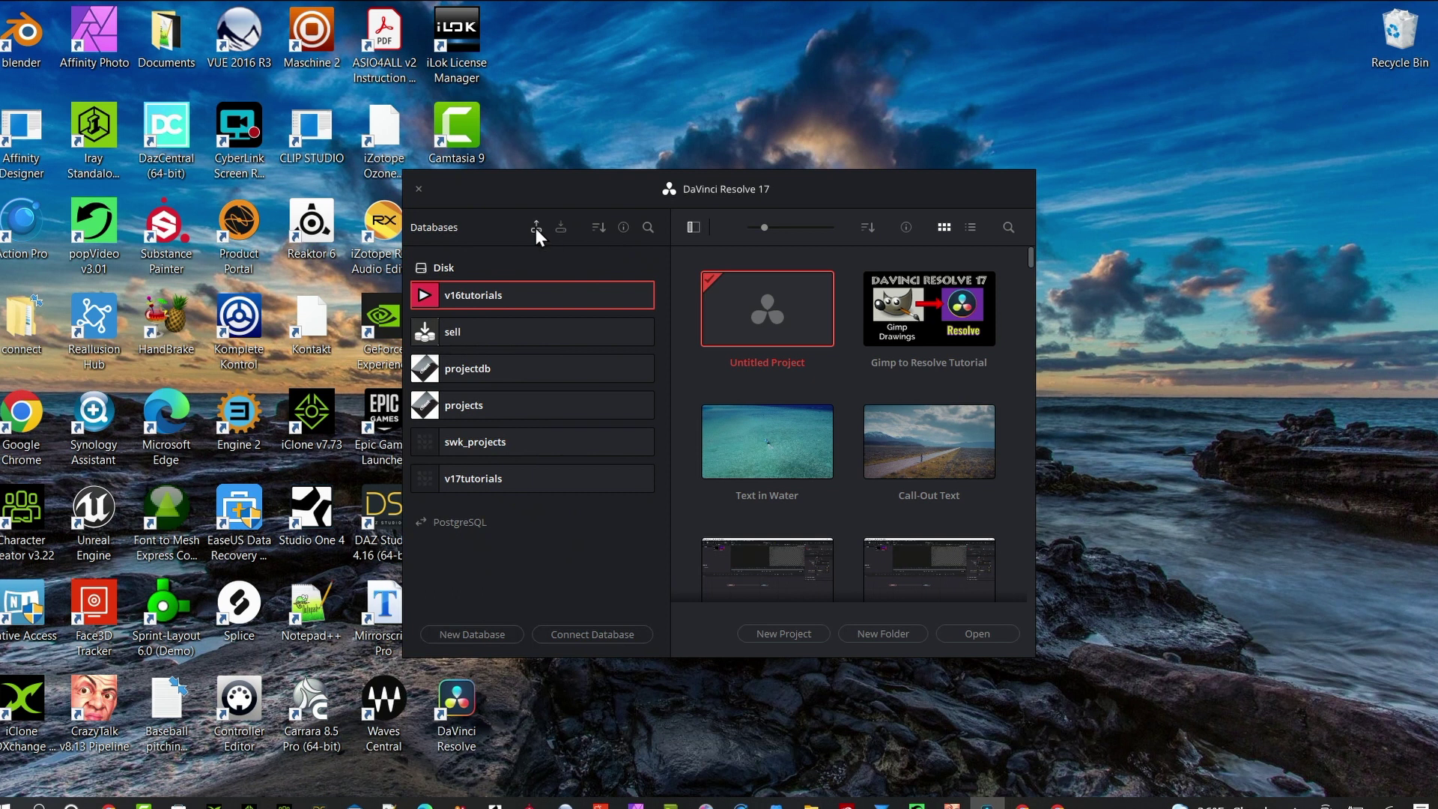
# Back up the v16tutorials database into a new V17-Backups-Laptop4-18-22 folder under Blackmagic.
pyautogui.click(536, 227)
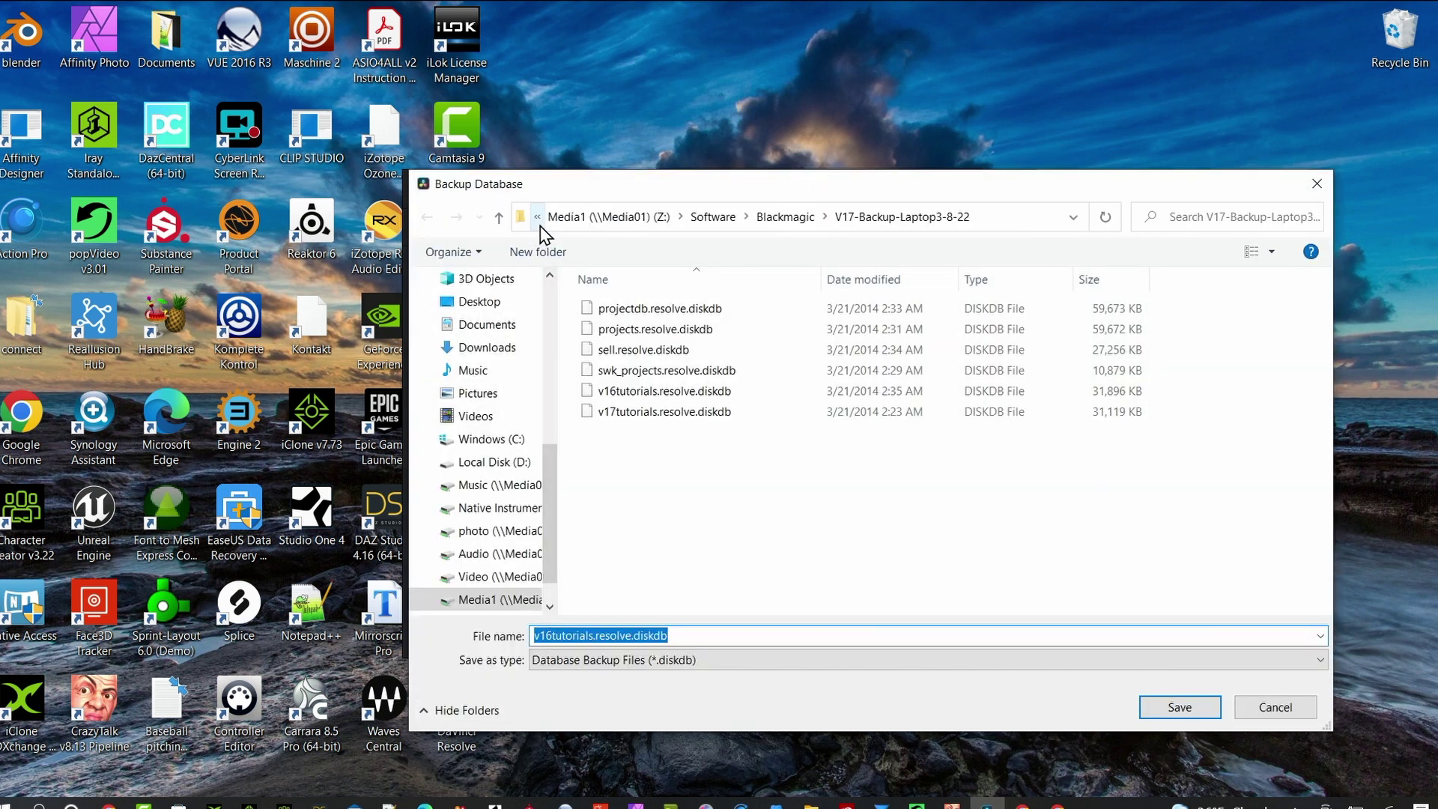
pyautogui.click(784, 219)
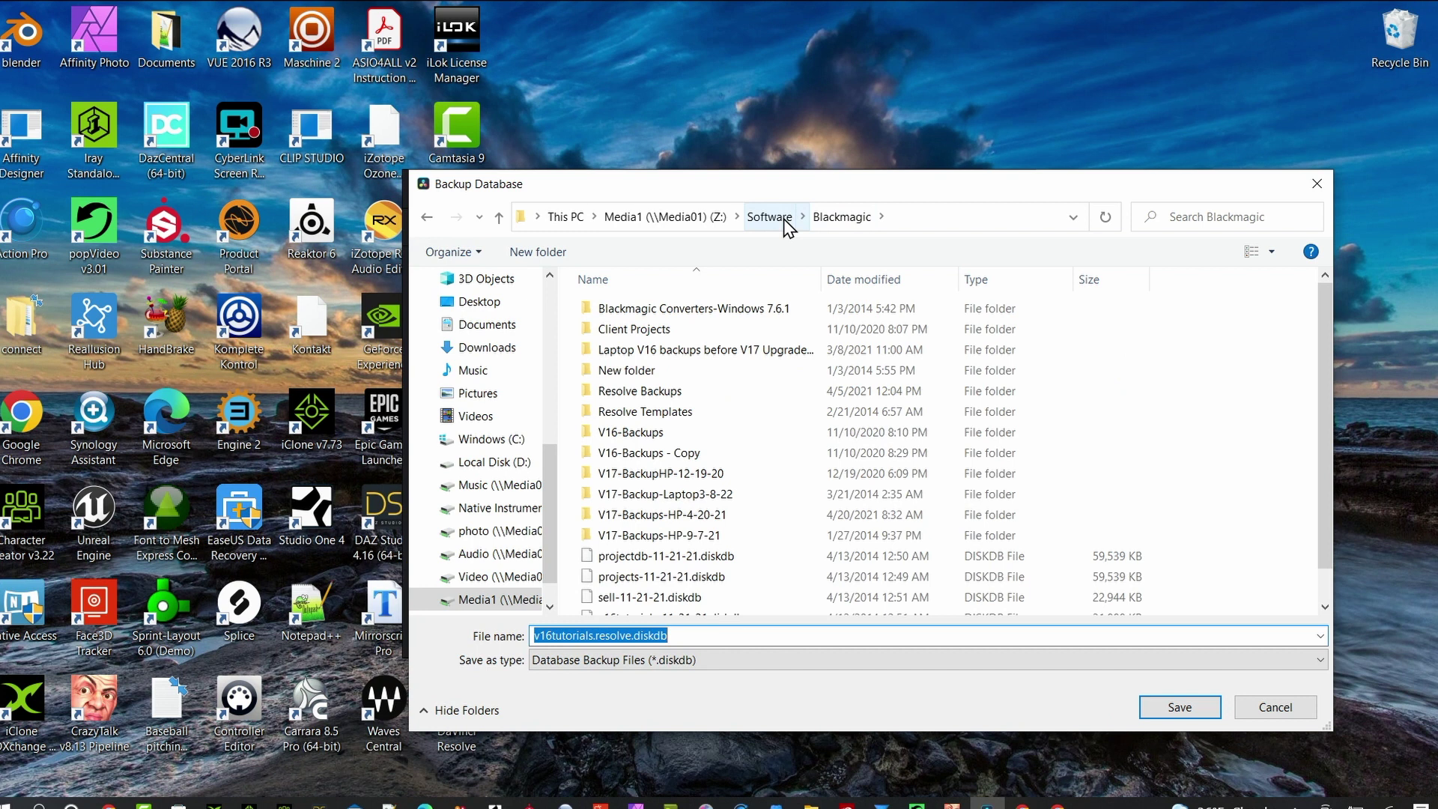
pyautogui.click(537, 253)
pyautogui.write('V17-B')
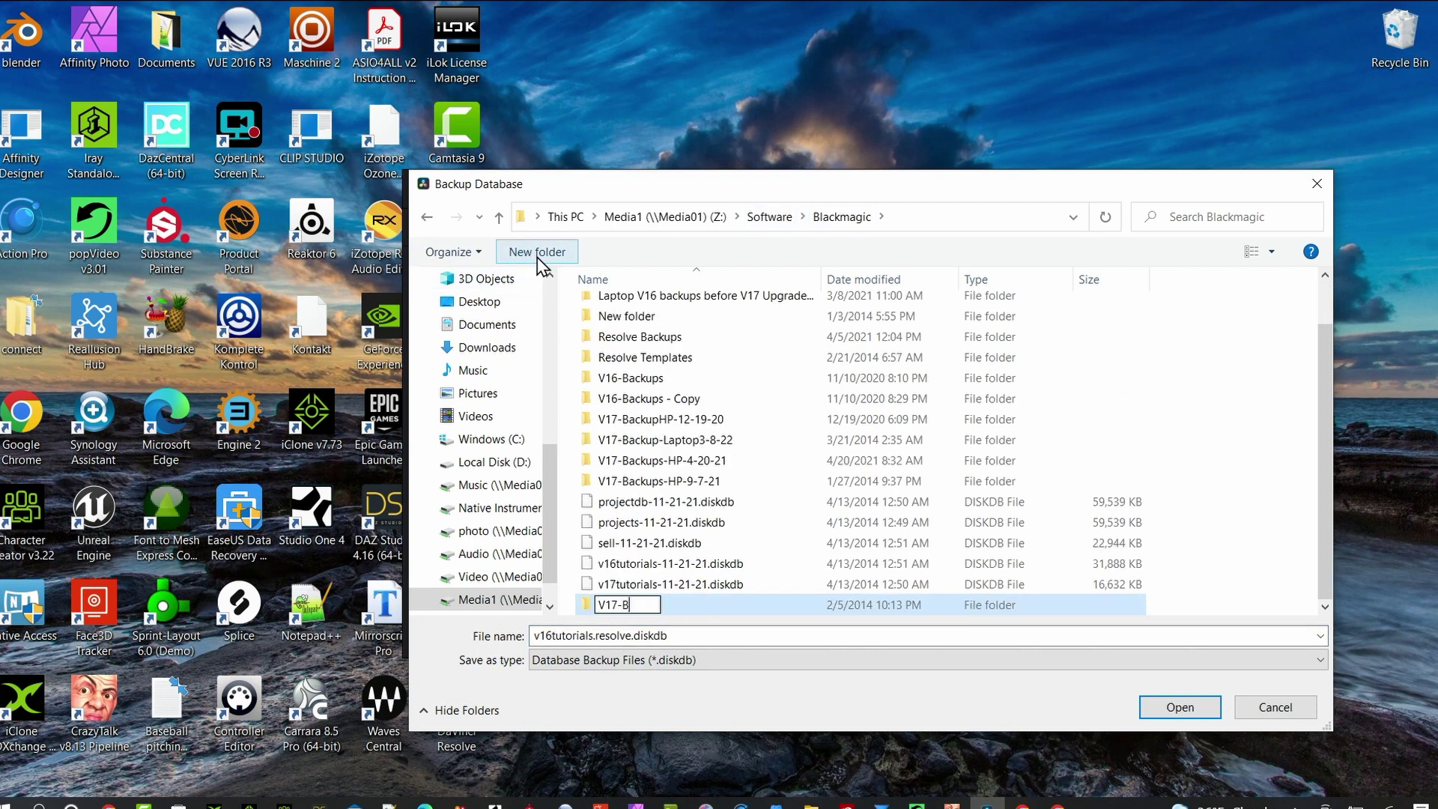
pyautogui.write('ackups')
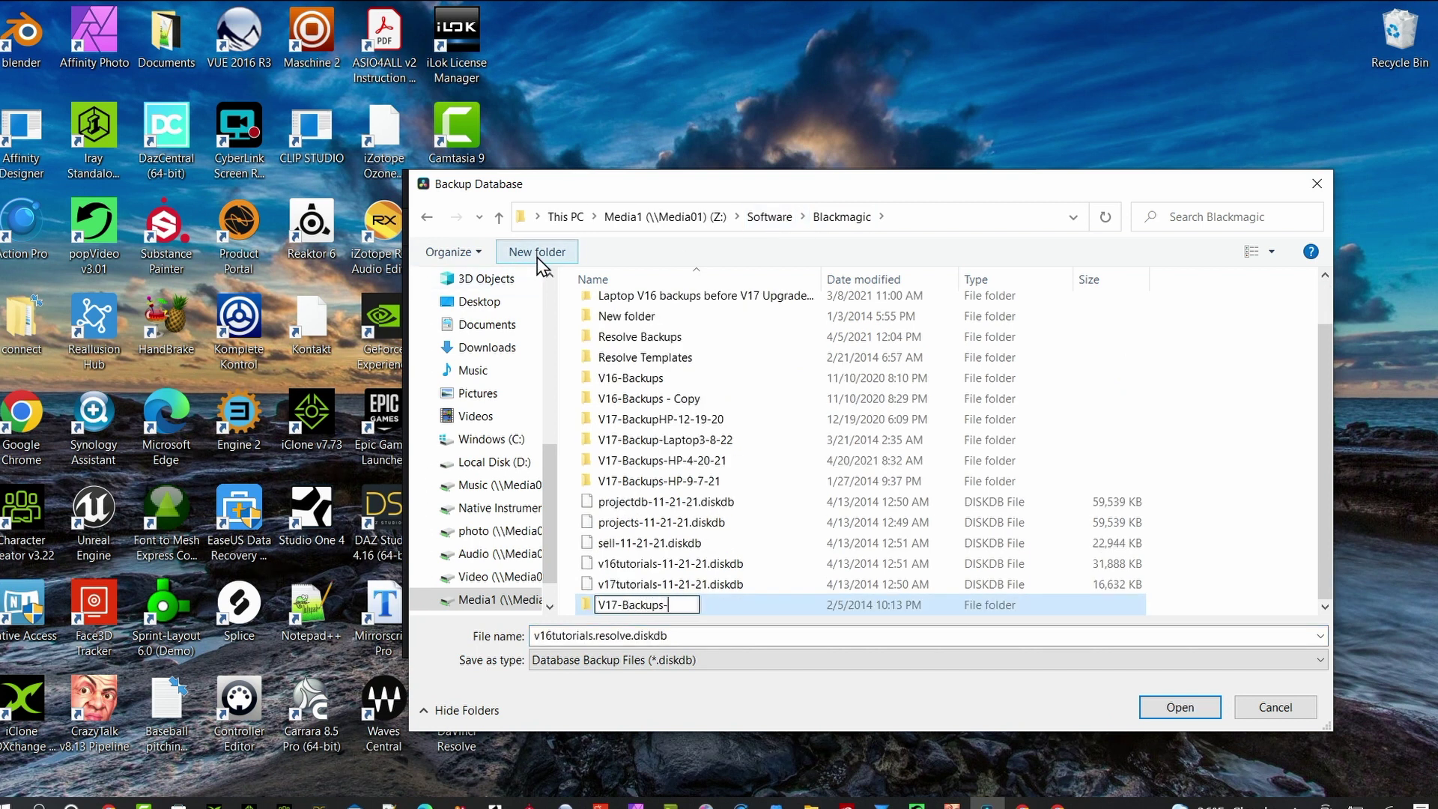
pyautogui.write('-Laptop4-18-22')
pyautogui.press('Return')
pyautogui.press('Return')
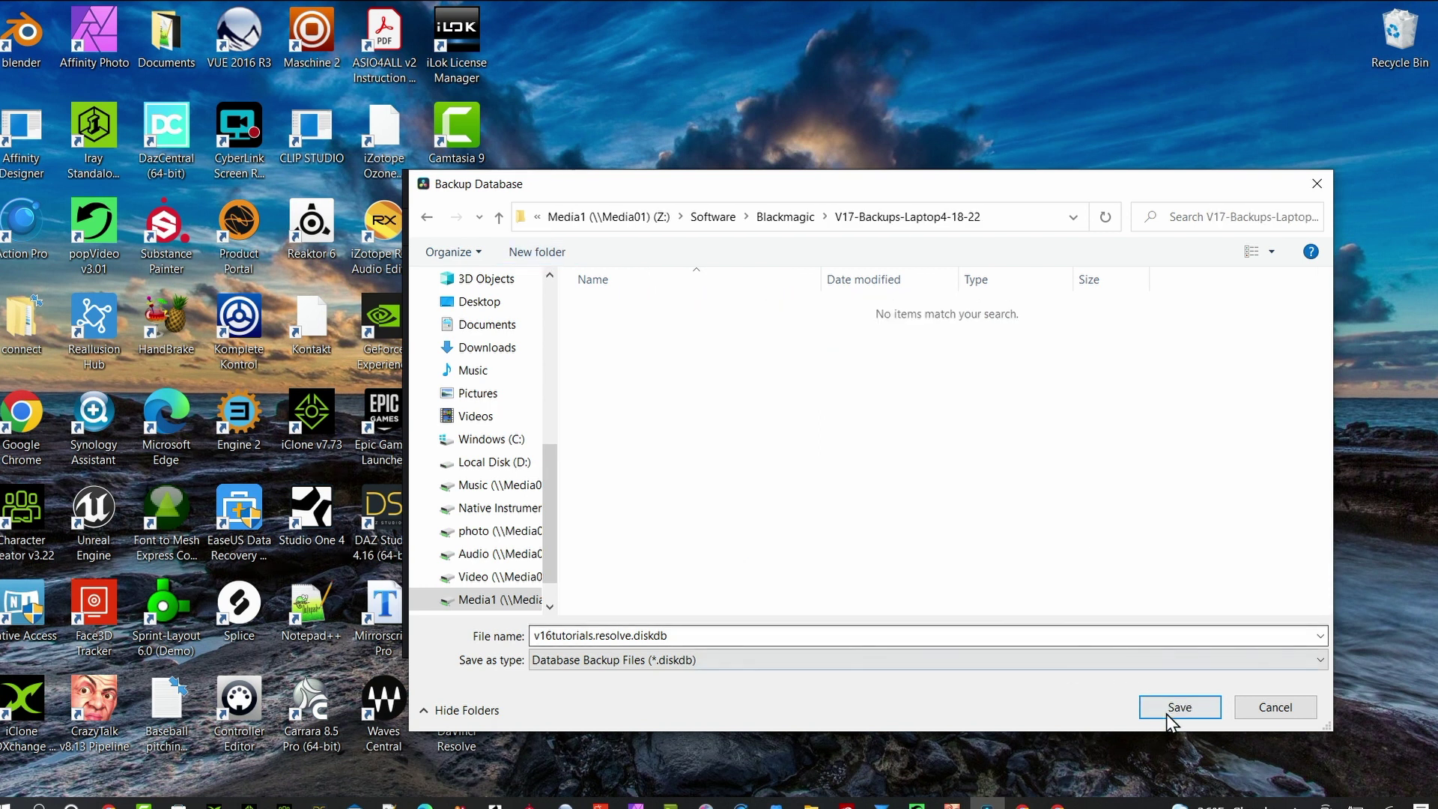
pyautogui.click(1158, 704)
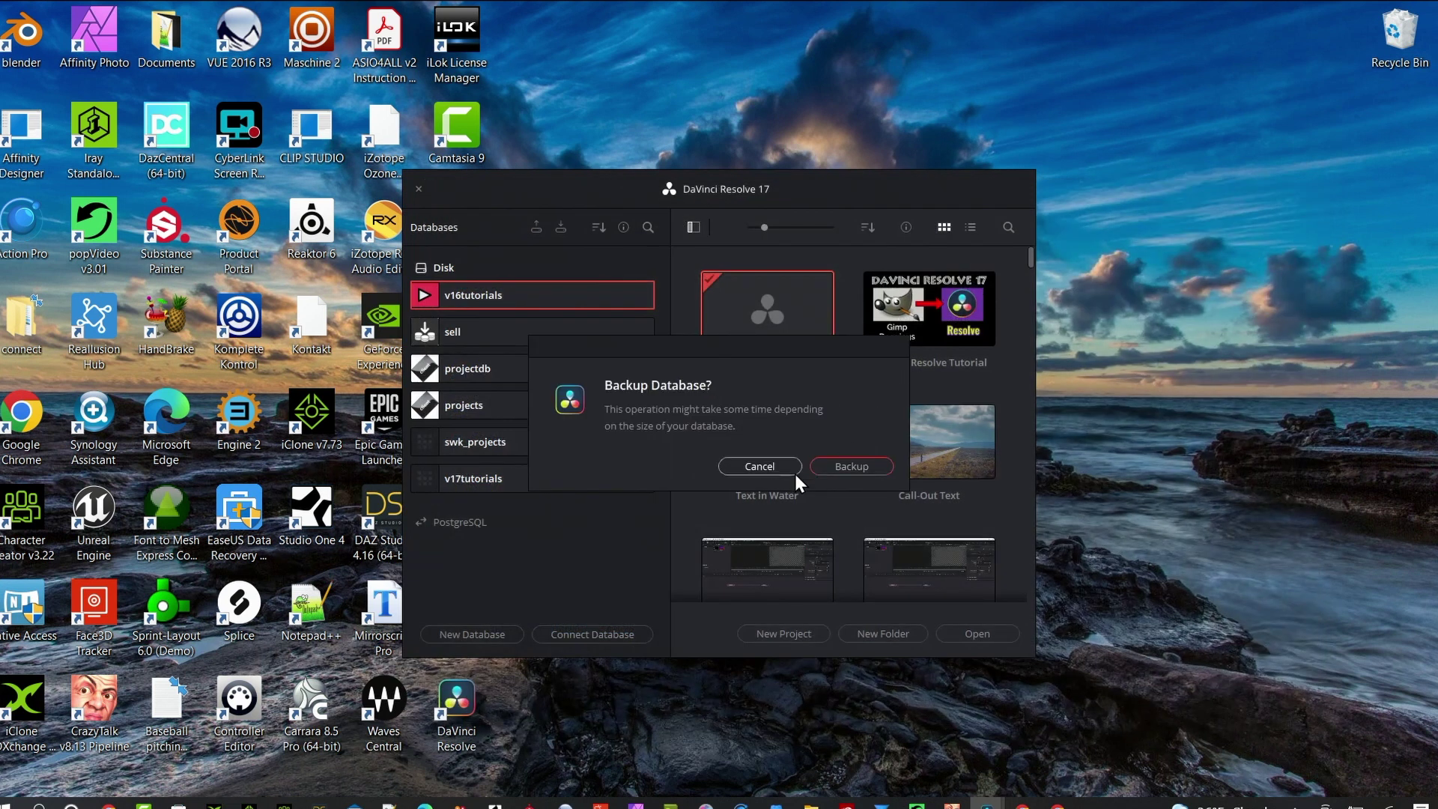
pyautogui.click(856, 464)
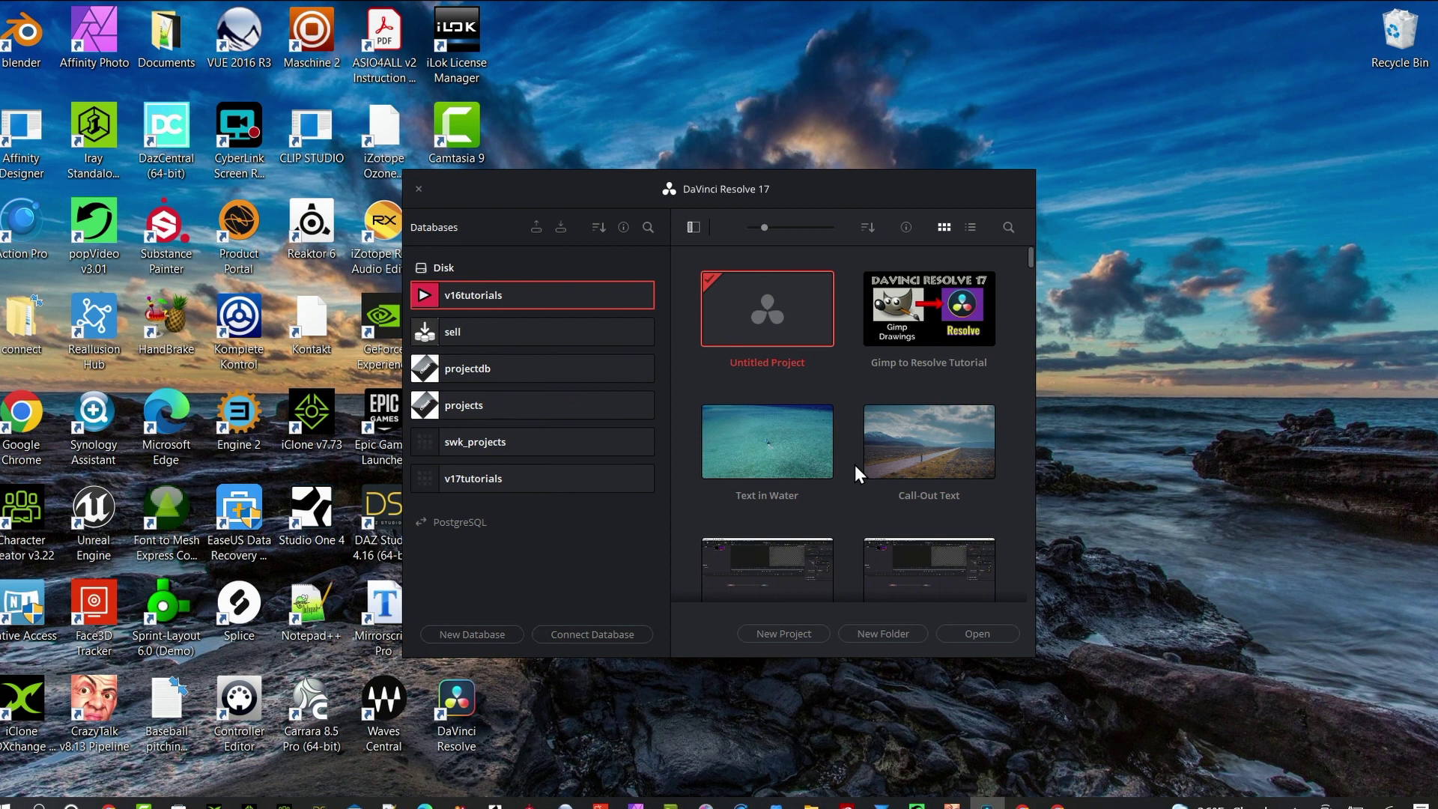
# Browse the v17tutorials, sell and projectdb databases, then close the project manager.
pyautogui.click(490, 475)
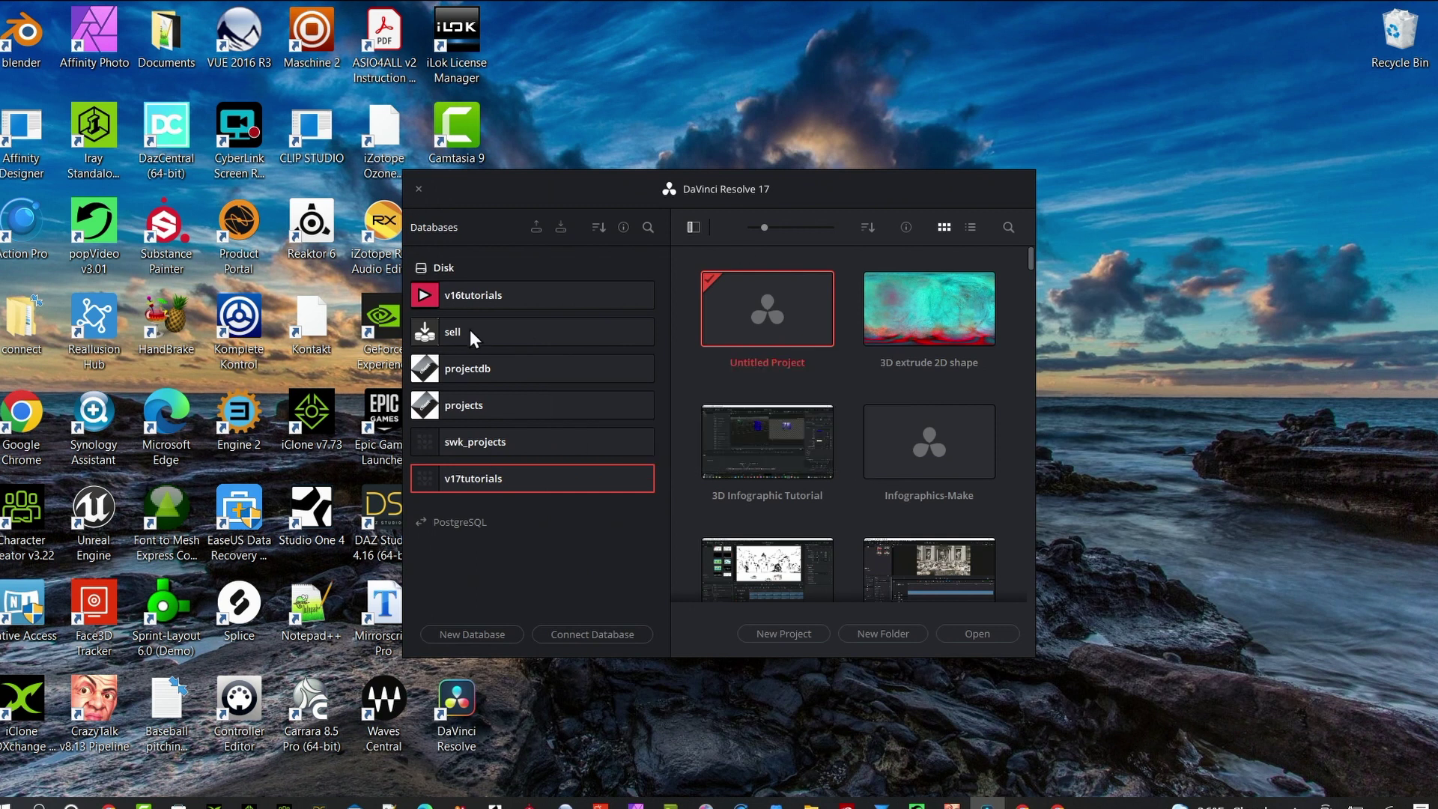
pyautogui.click(469, 331)
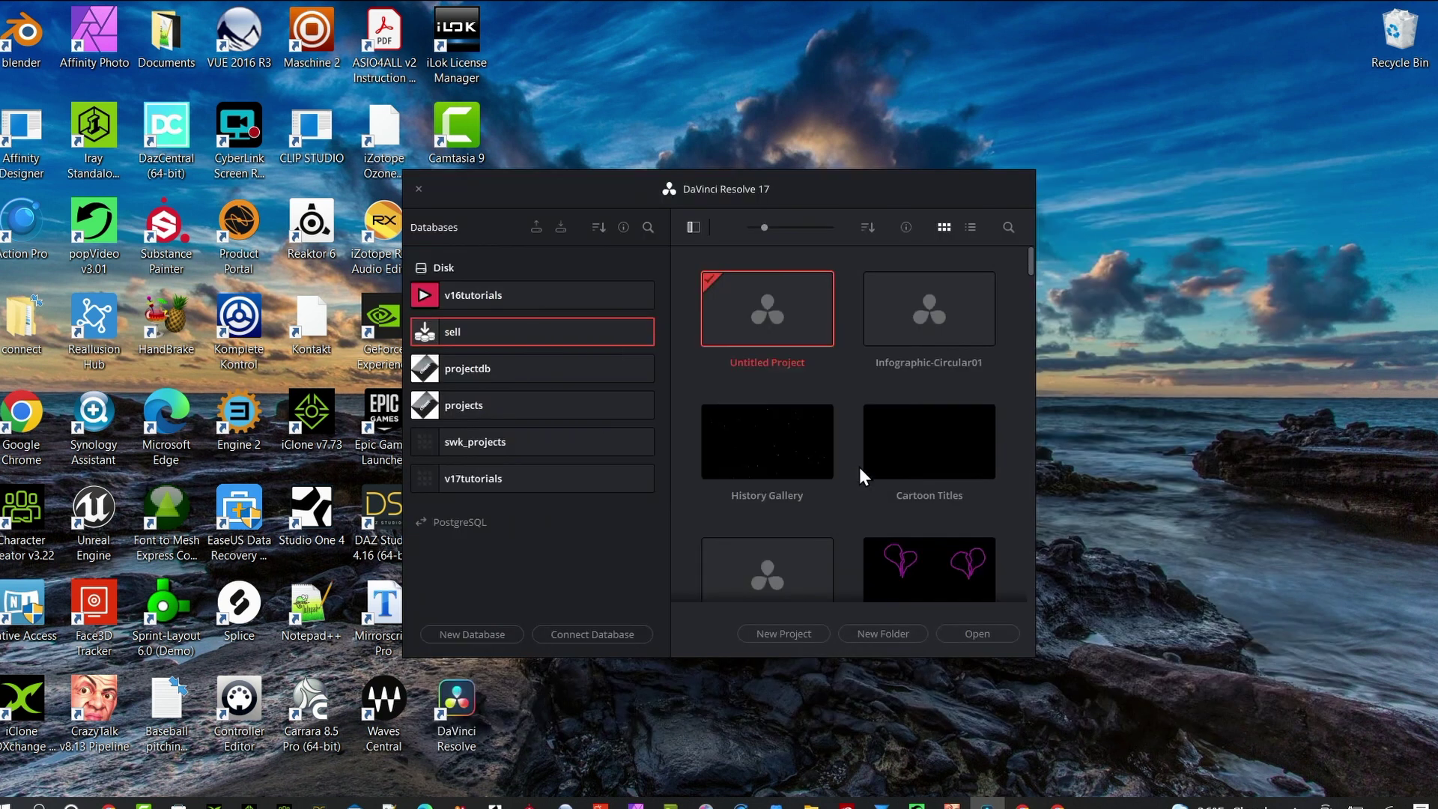
pyautogui.click(449, 370)
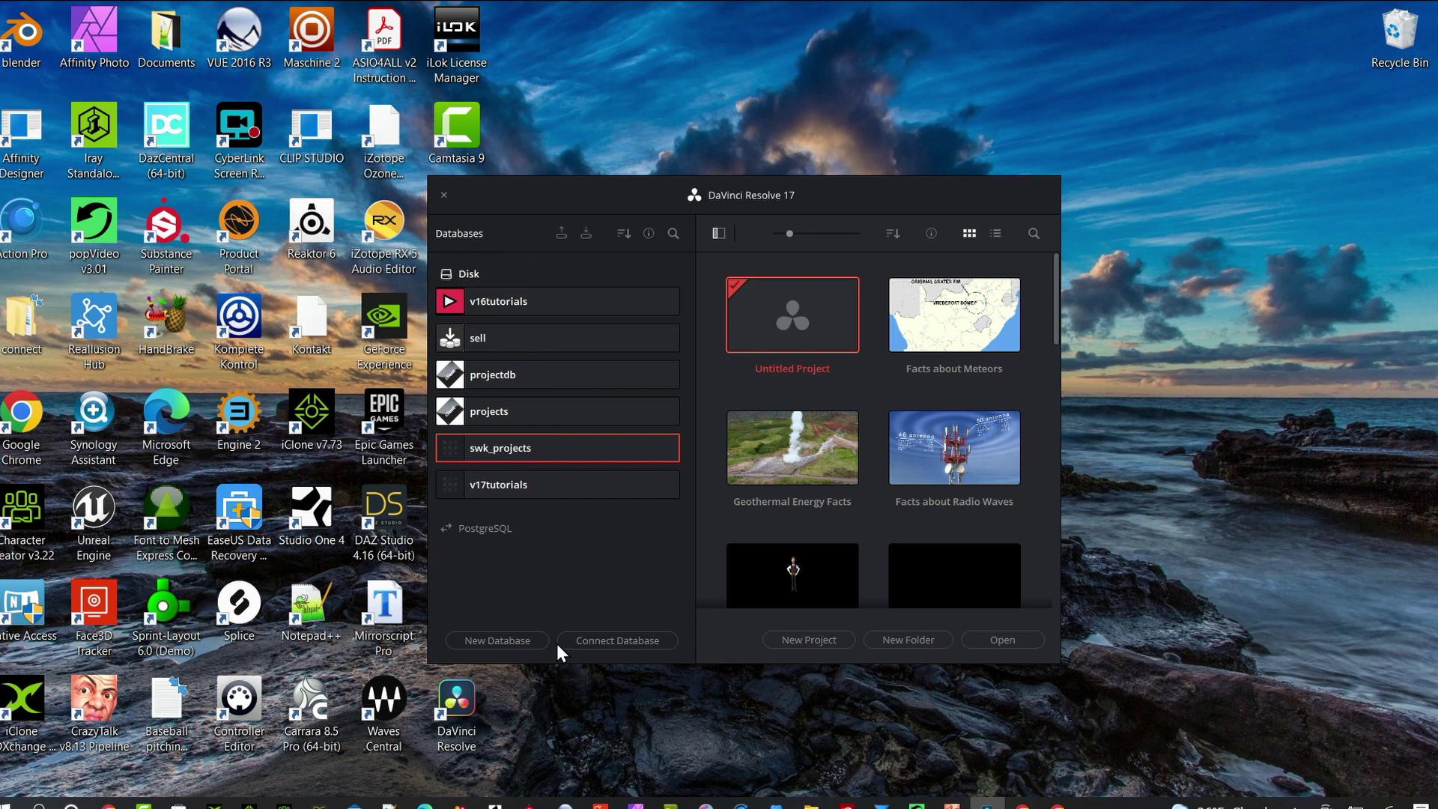
pyautogui.click(444, 196)
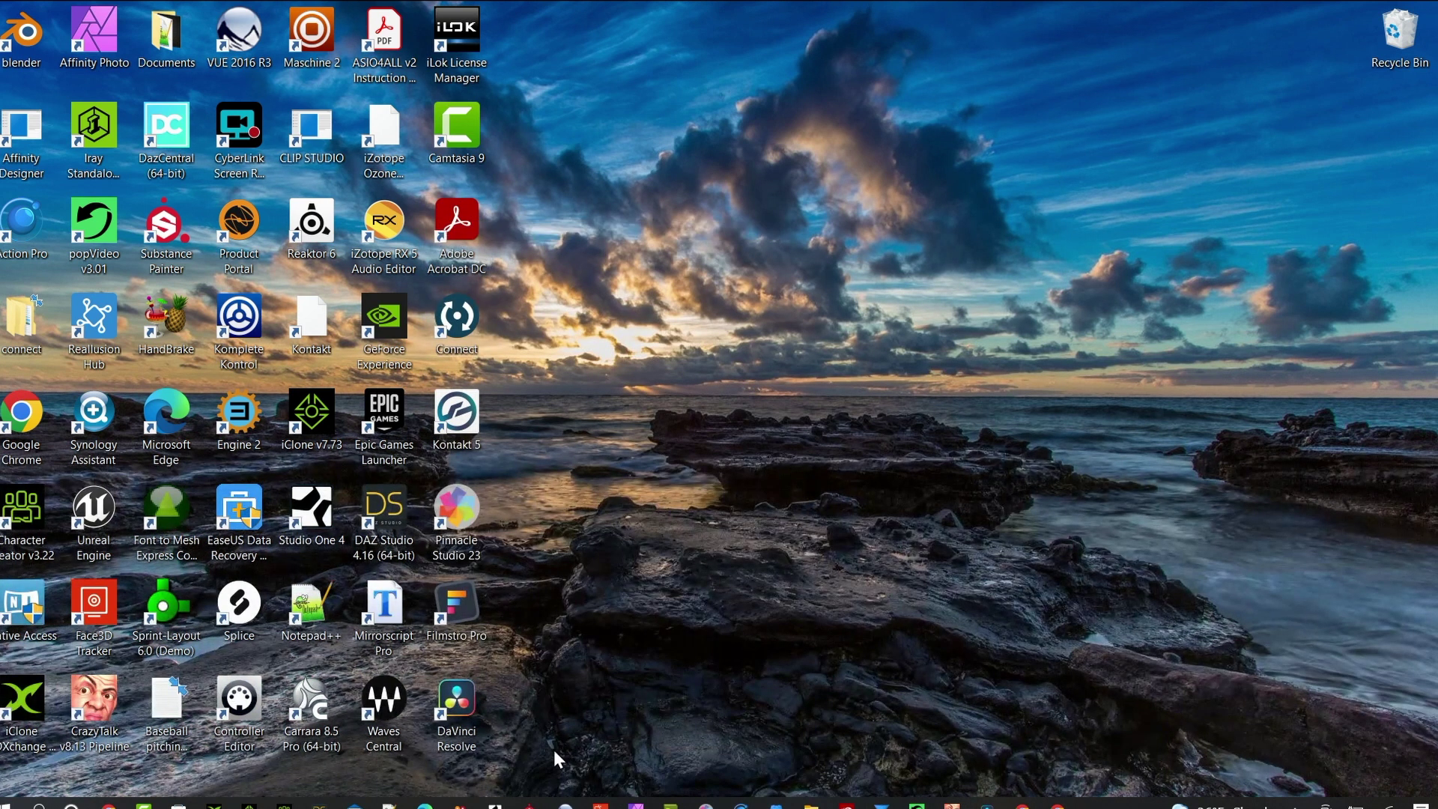
# Return to Chrome, go to the DaVinci Resolve 18 product page and scroll to the software downloads.
pyautogui.click(109, 805)
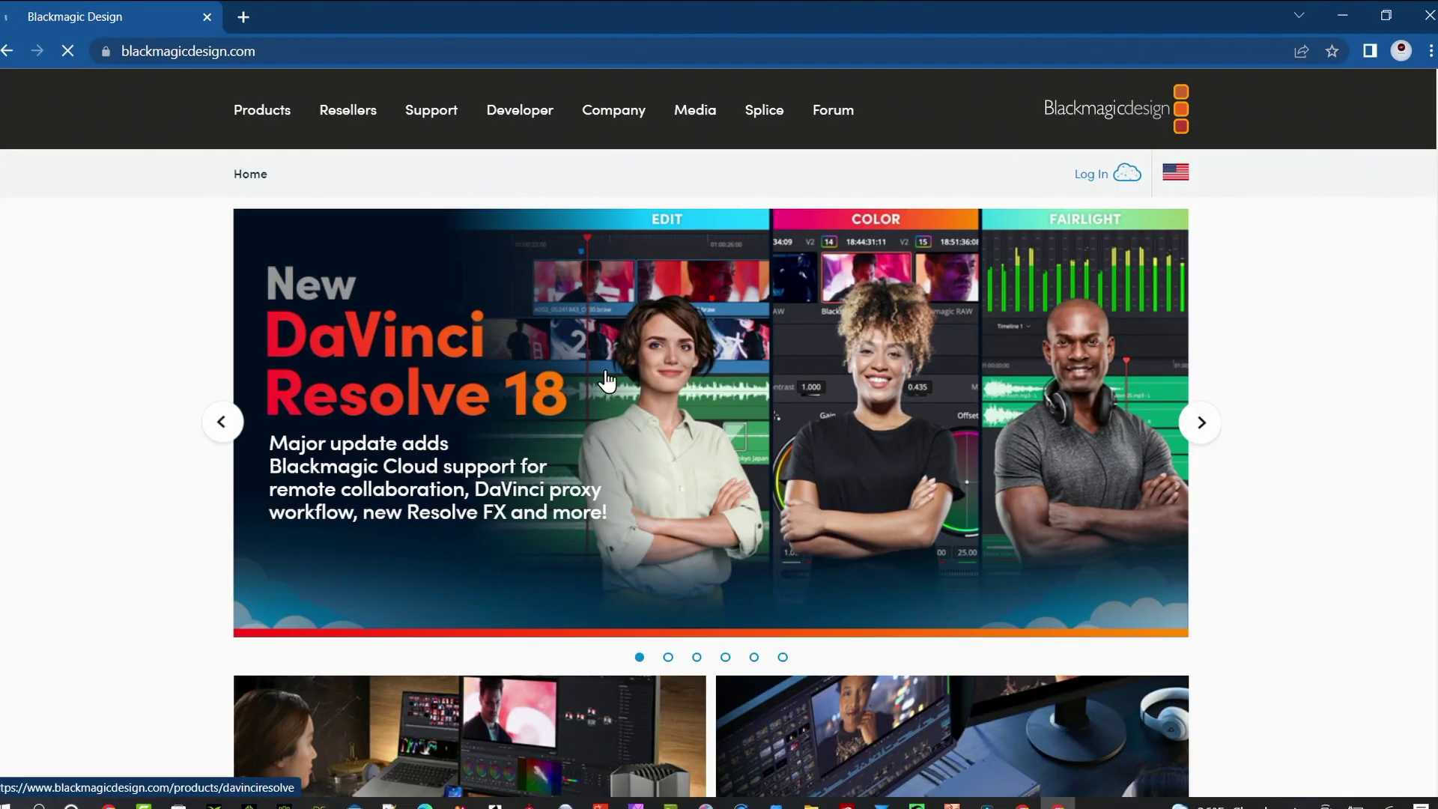
pyautogui.click(609, 379)
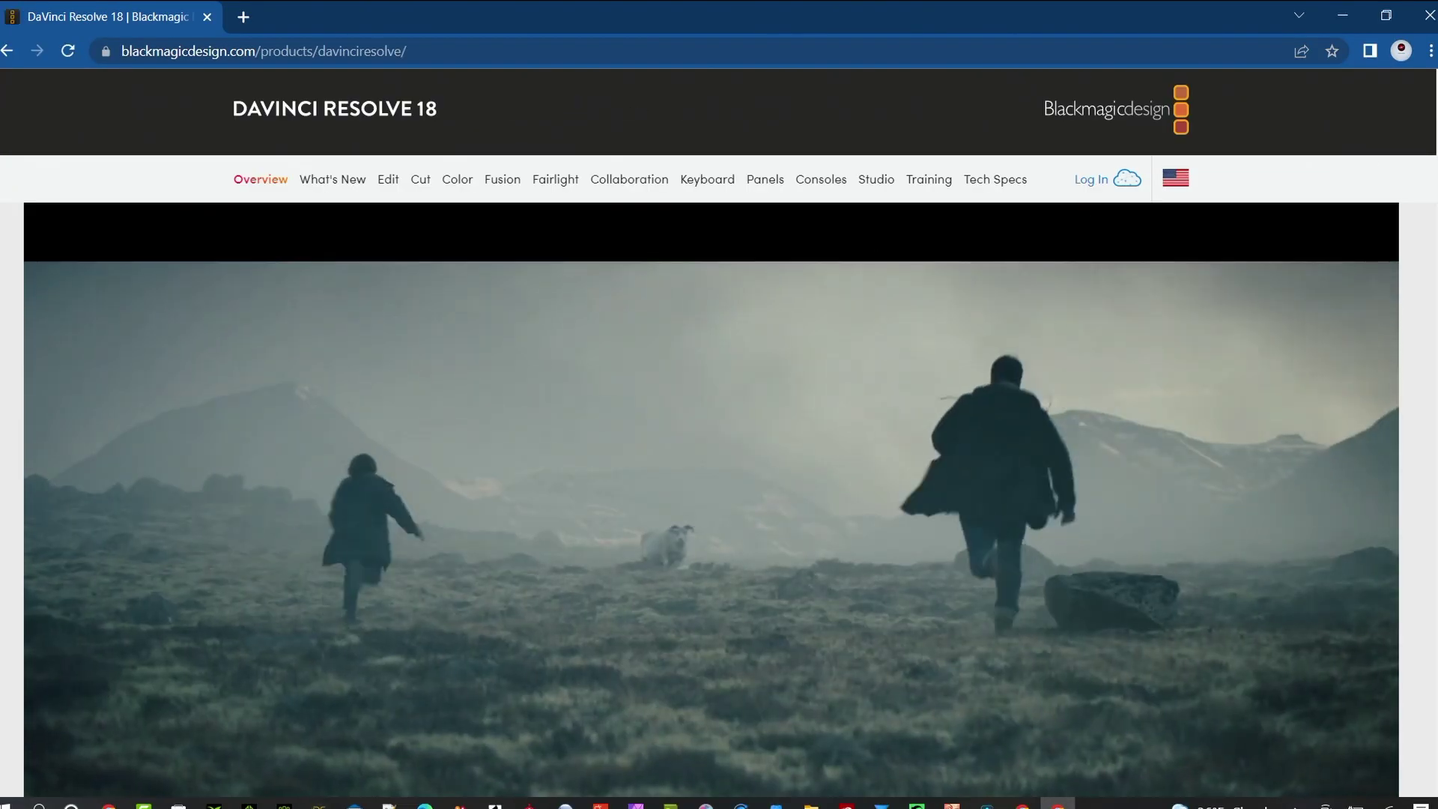
pyautogui.scroll(-20, 1390, 575)
pyautogui.scroll(5, 1390, 575)
pyautogui.scroll(15, 1390, 578)
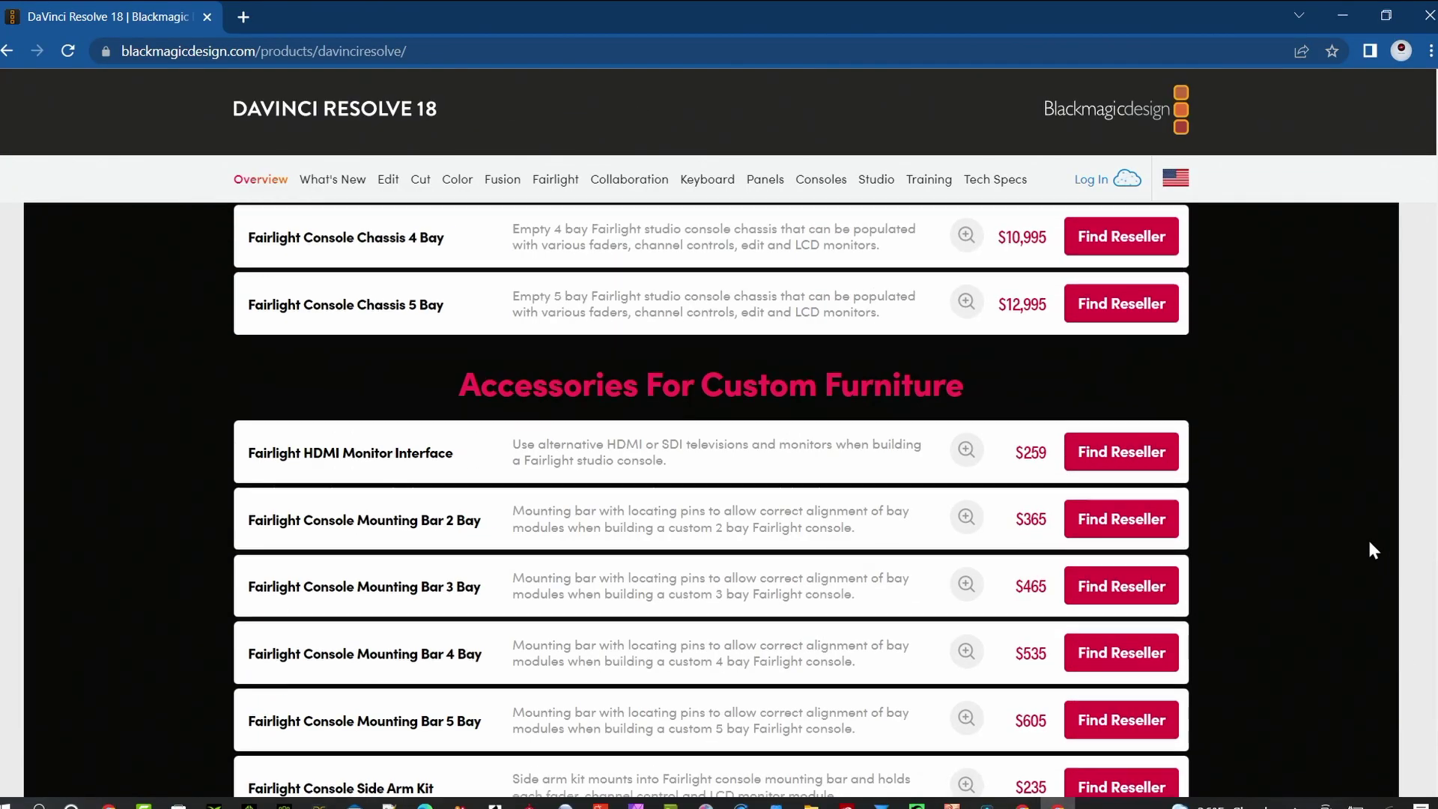
pyautogui.scroll(20, 1377, 543)
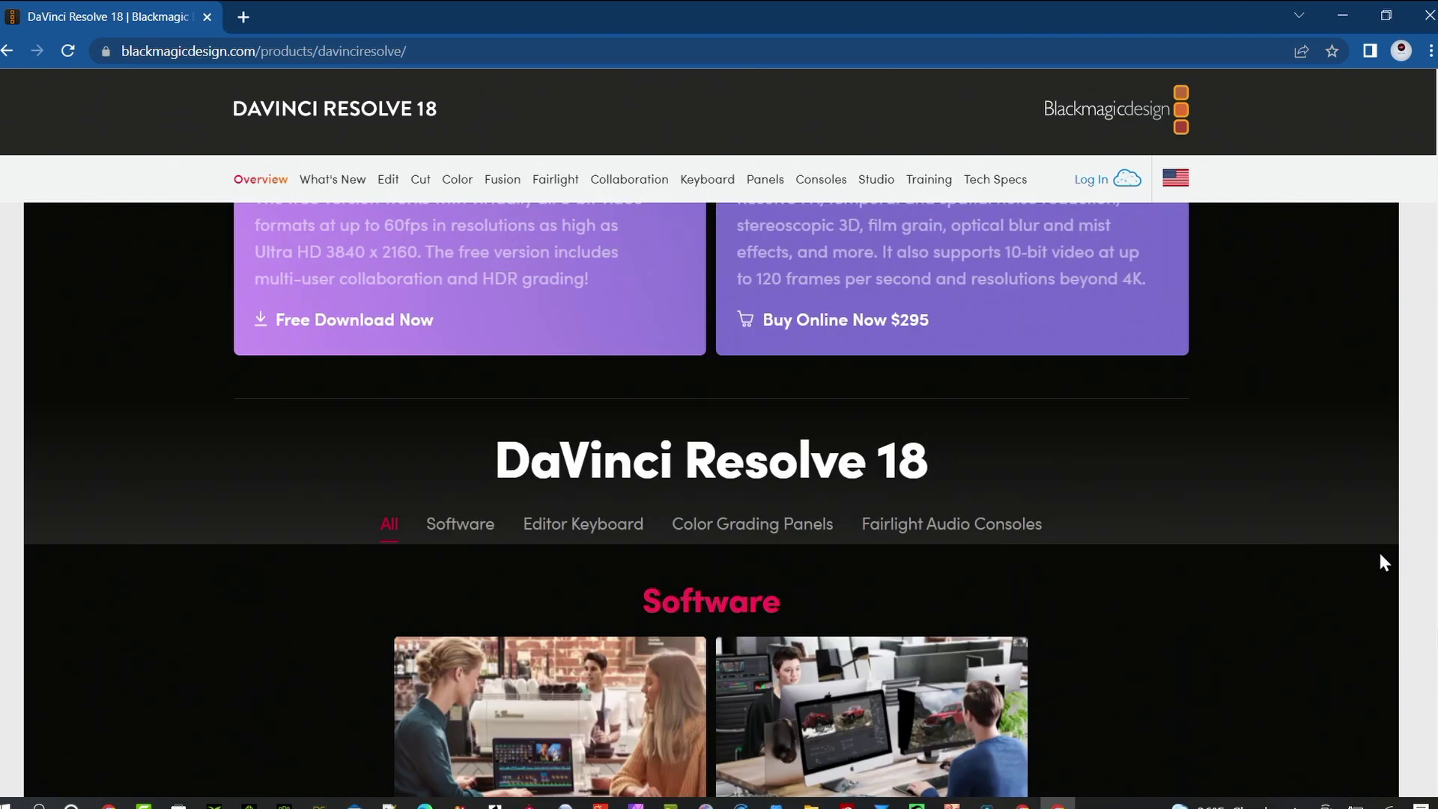
pyautogui.scroll(-4, 1378, 550)
pyautogui.scroll(-1, 1376, 553)
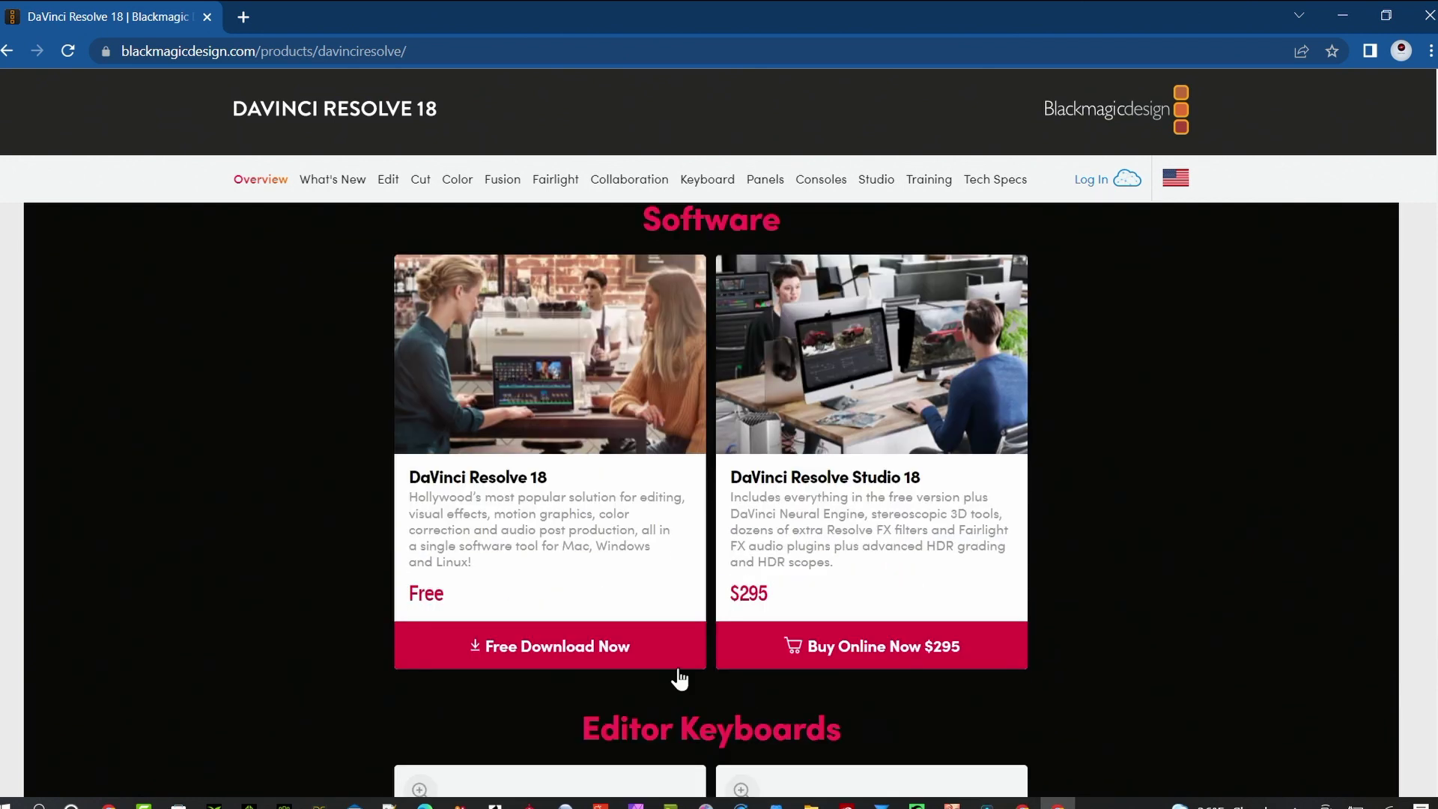
# Download the Windows zip of Resolve Studio 18 Beta via Download Only, skipping registration.
pyautogui.click(537, 652)
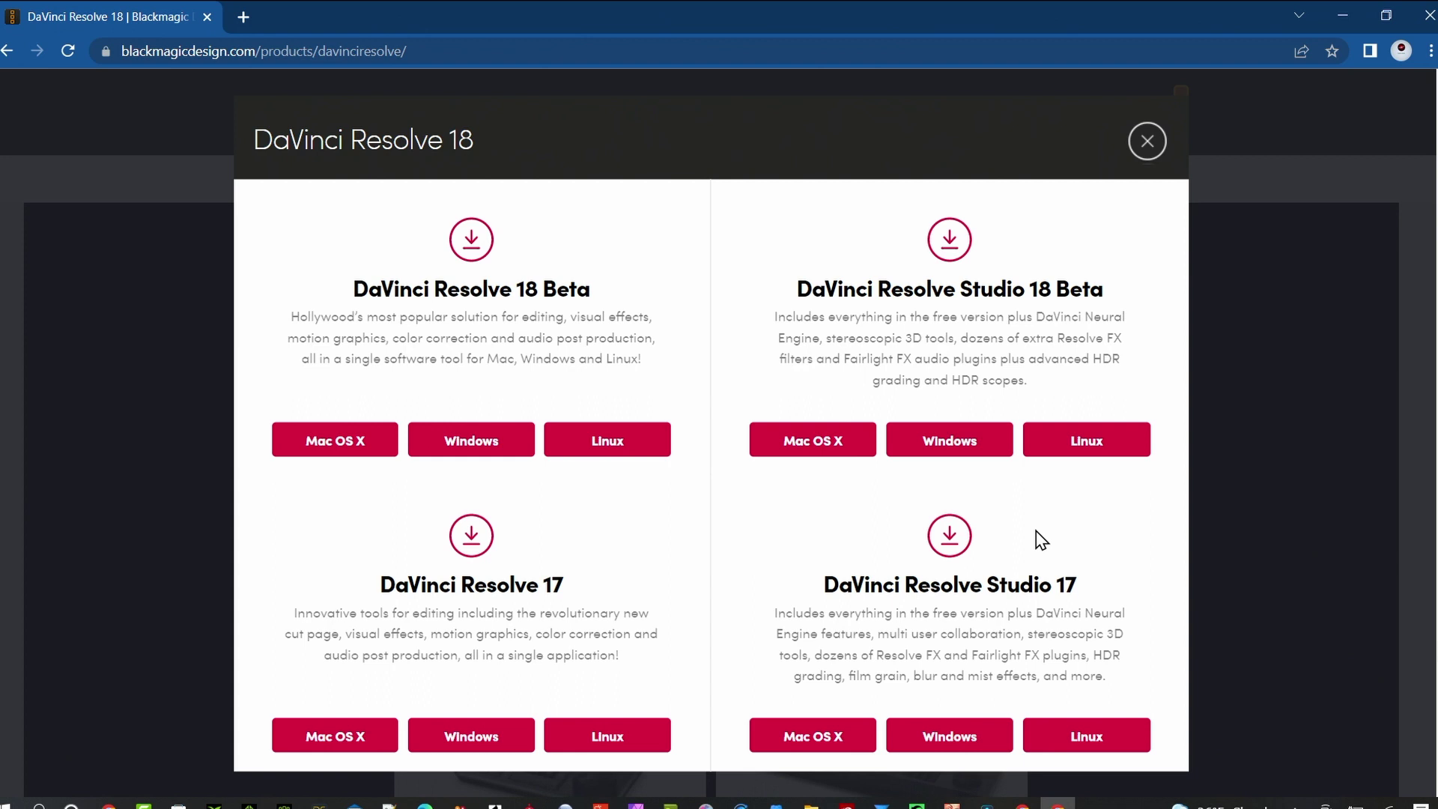
pyautogui.click(950, 452)
pyautogui.scroll(-2, 928, 477)
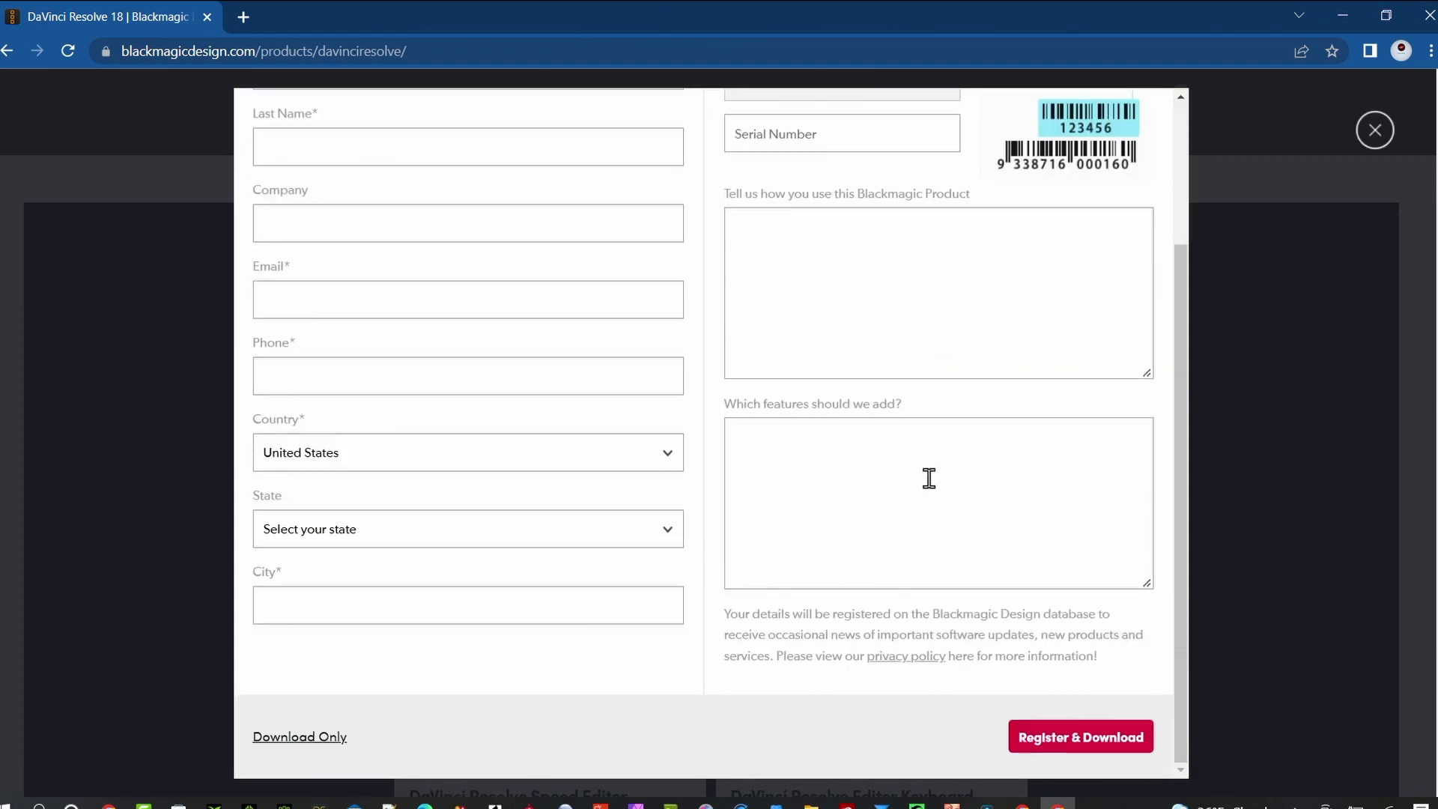
pyautogui.click(315, 737)
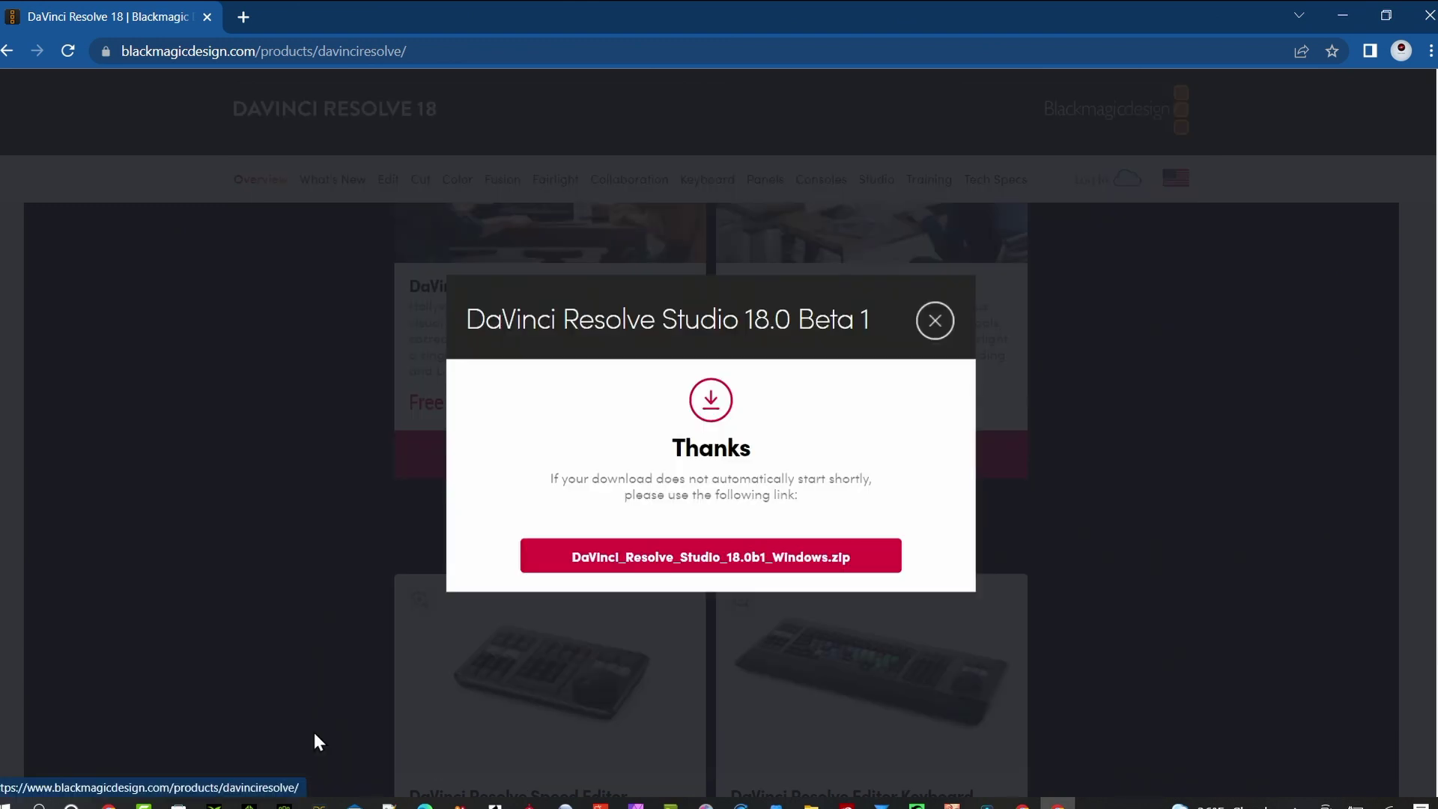
pyautogui.click(714, 560)
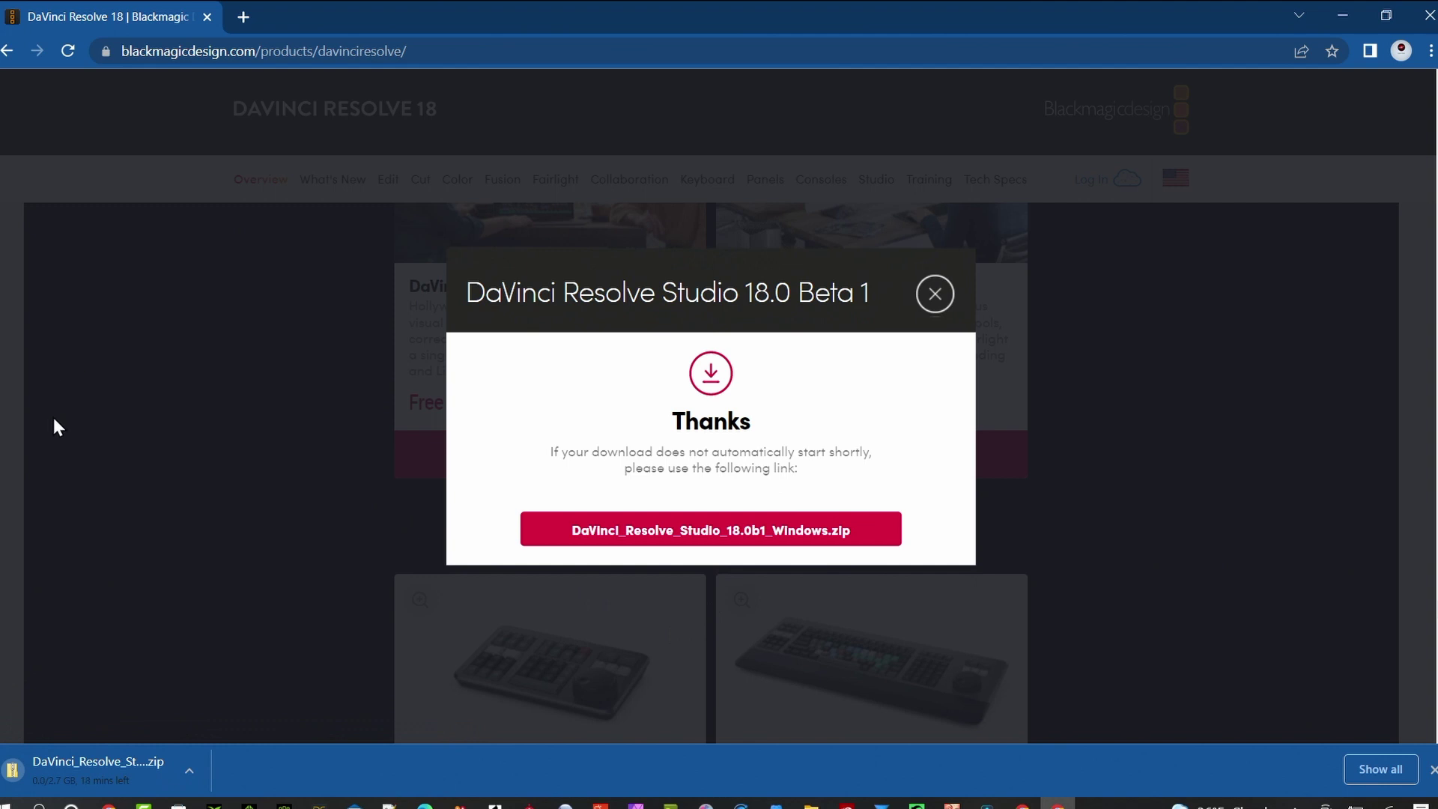
# Dismiss the download thanks dialog and scroll back to the top of the overview page.
pyautogui.click(933, 295)
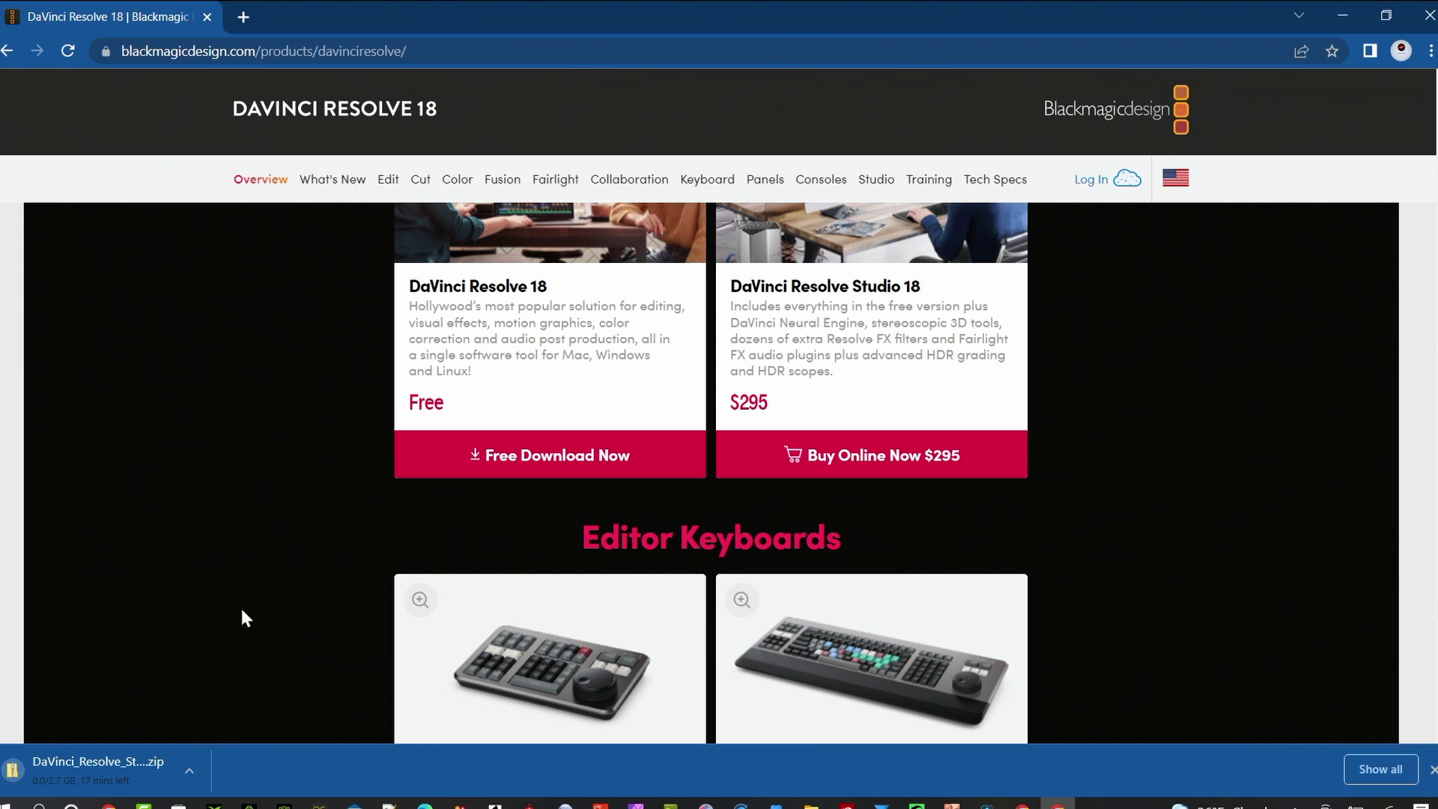
pyautogui.scroll(10, 241, 610)
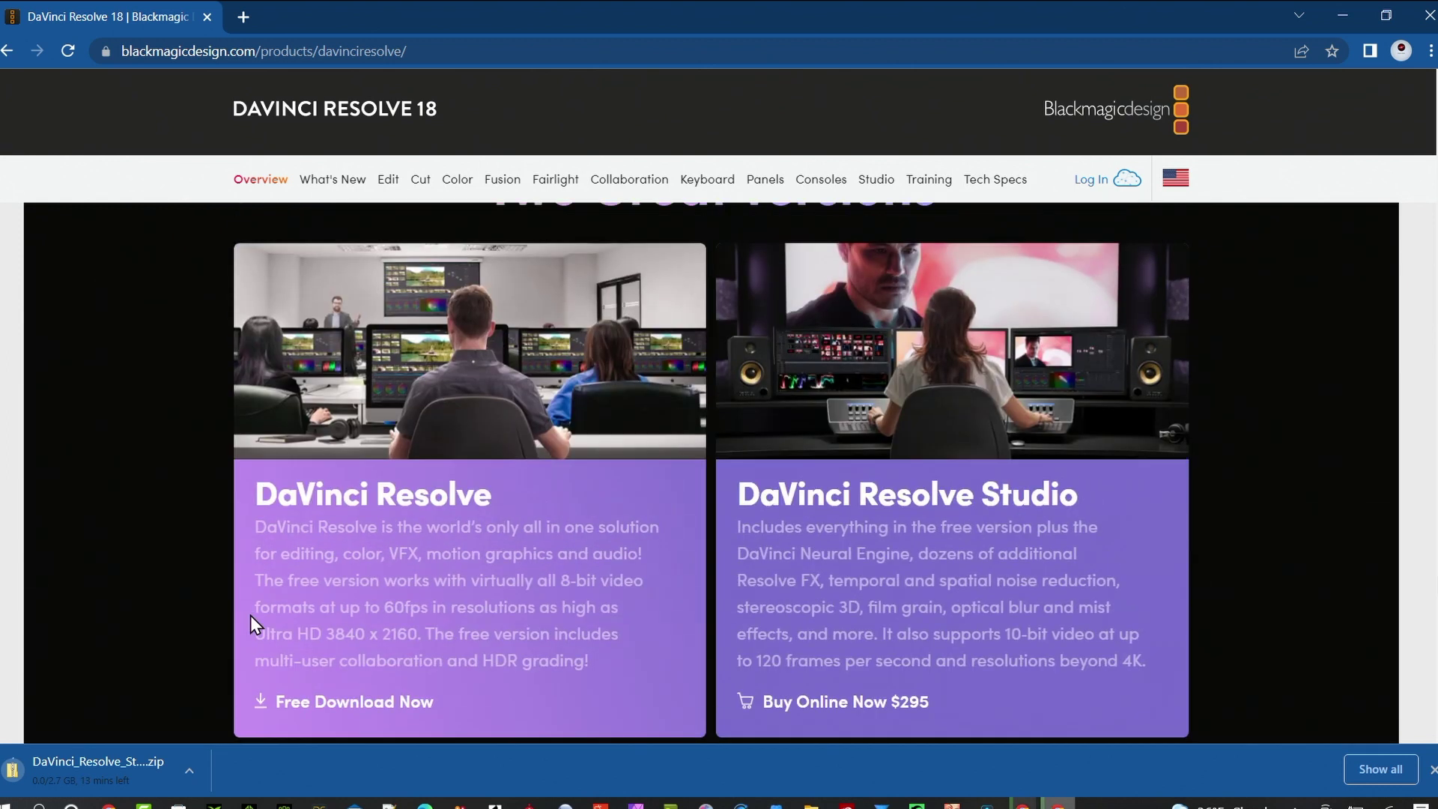
pyautogui.scroll(10, 250, 623)
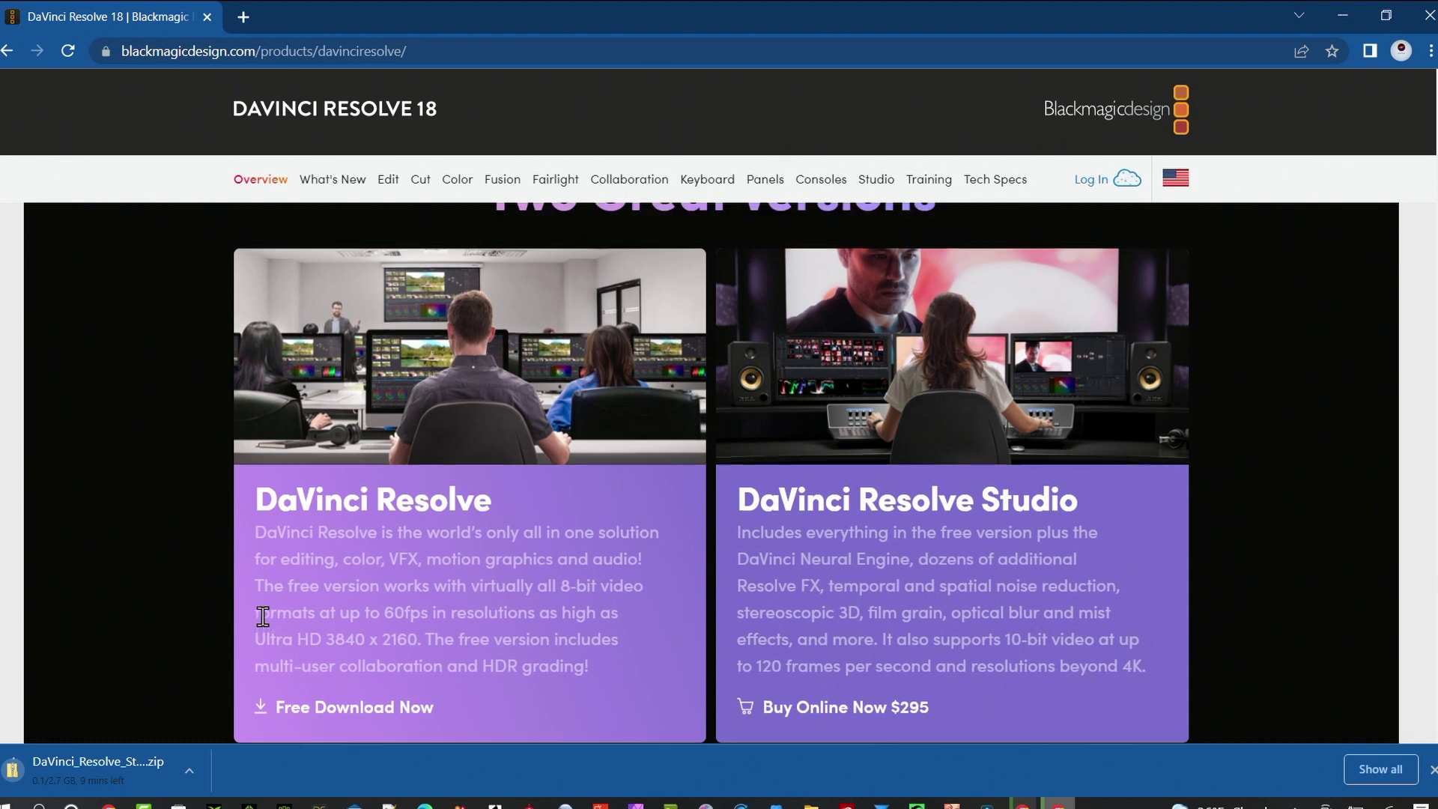
pyautogui.scroll(2, 270, 618)
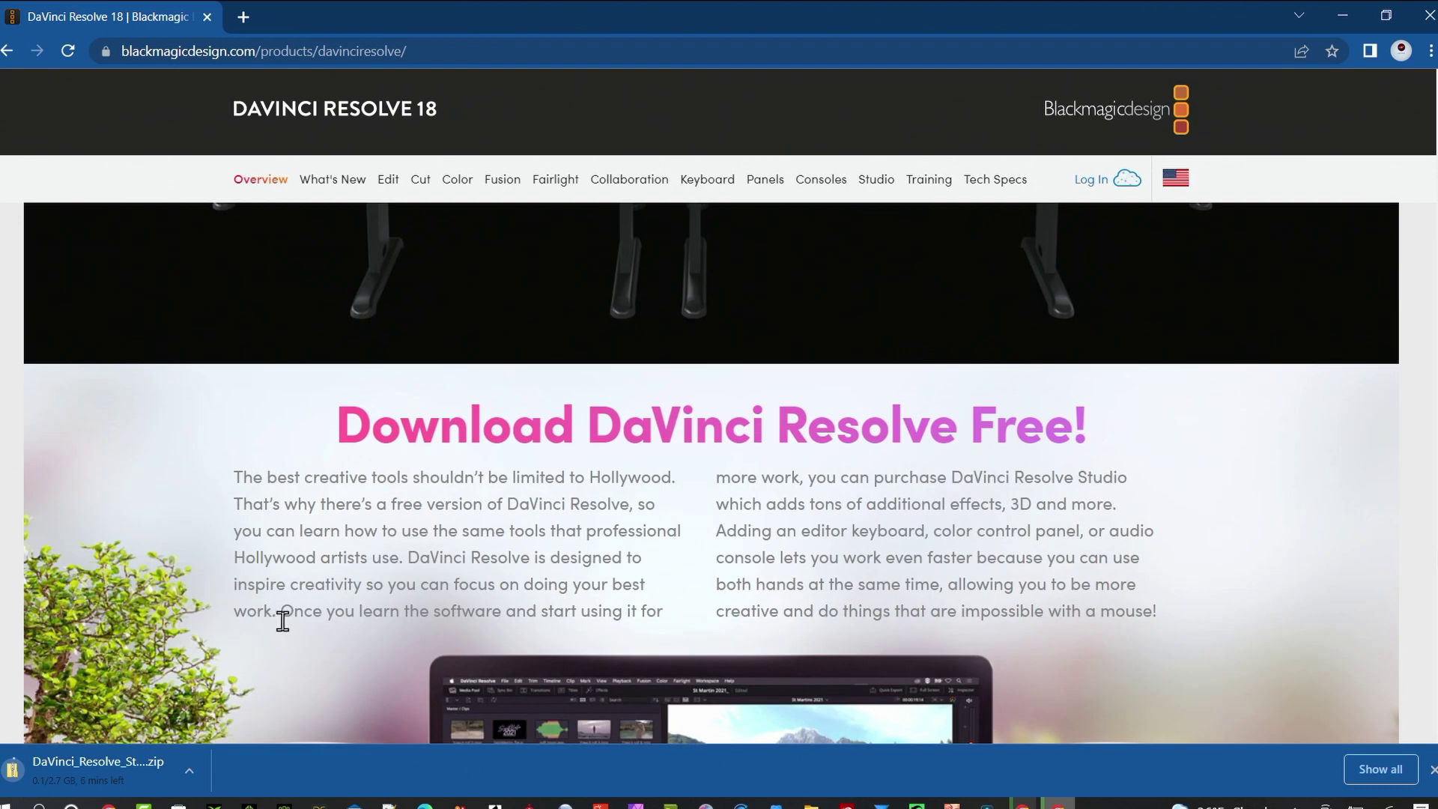
pyautogui.scroll(8, 284, 623)
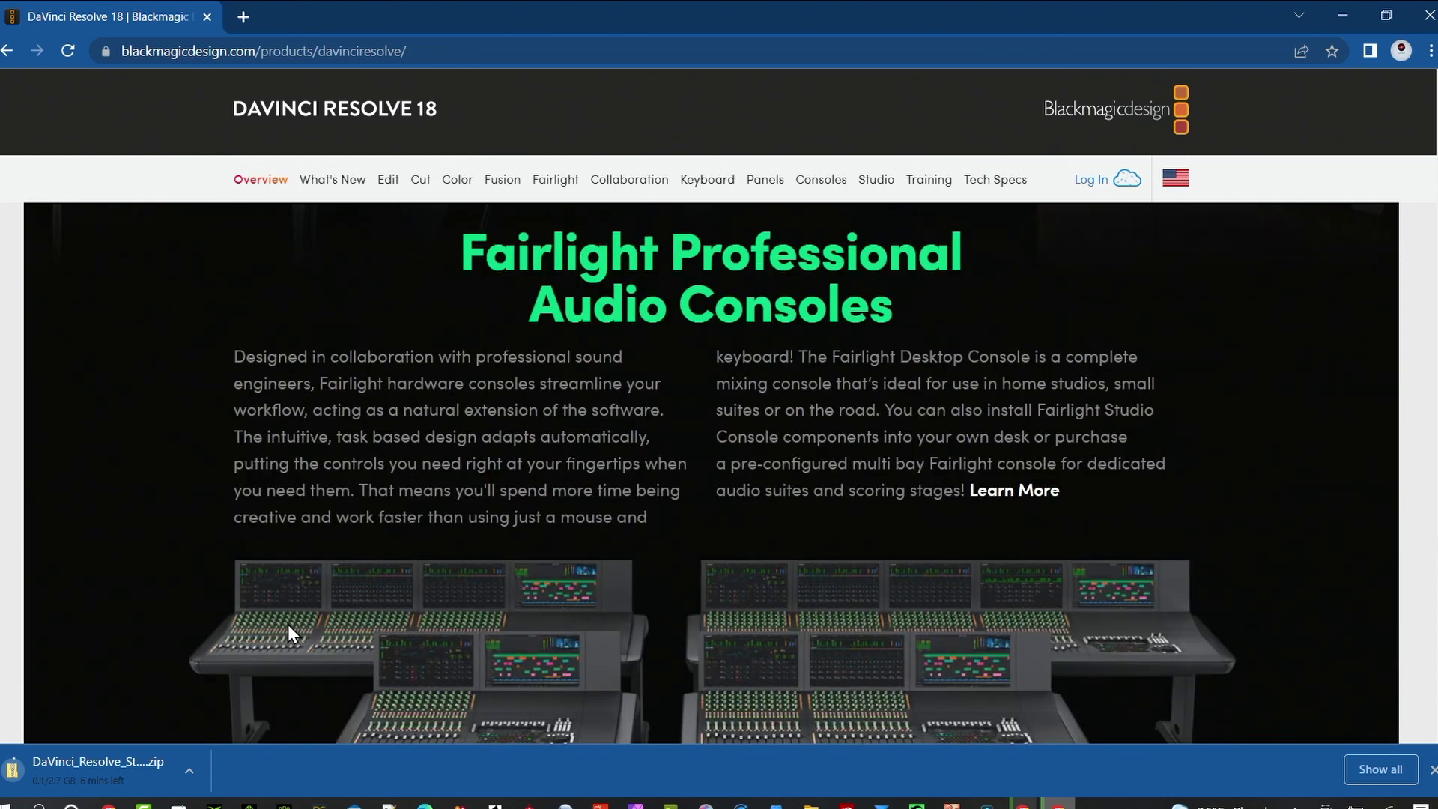
pyautogui.scroll(10, 289, 626)
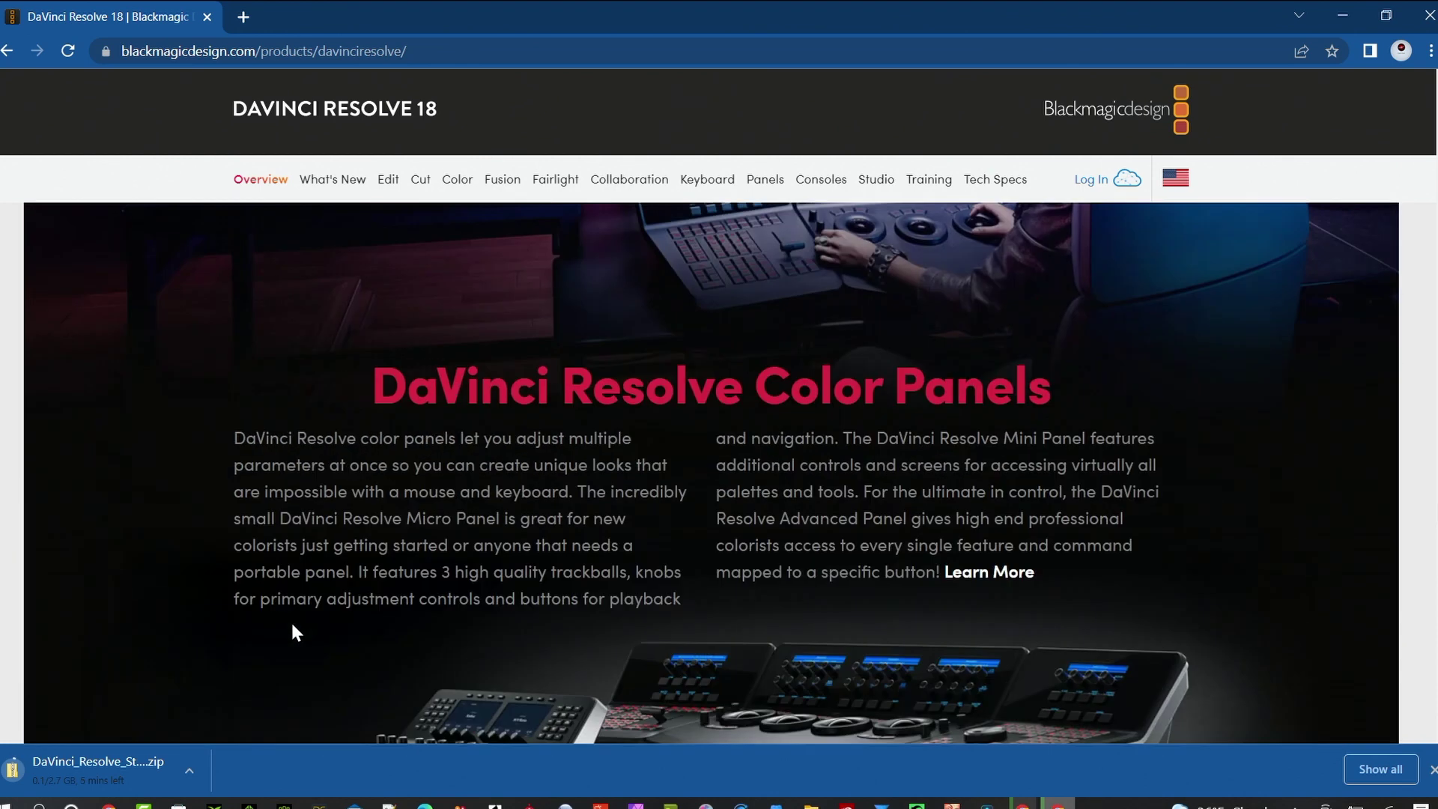
pyautogui.scroll(10, 292, 633)
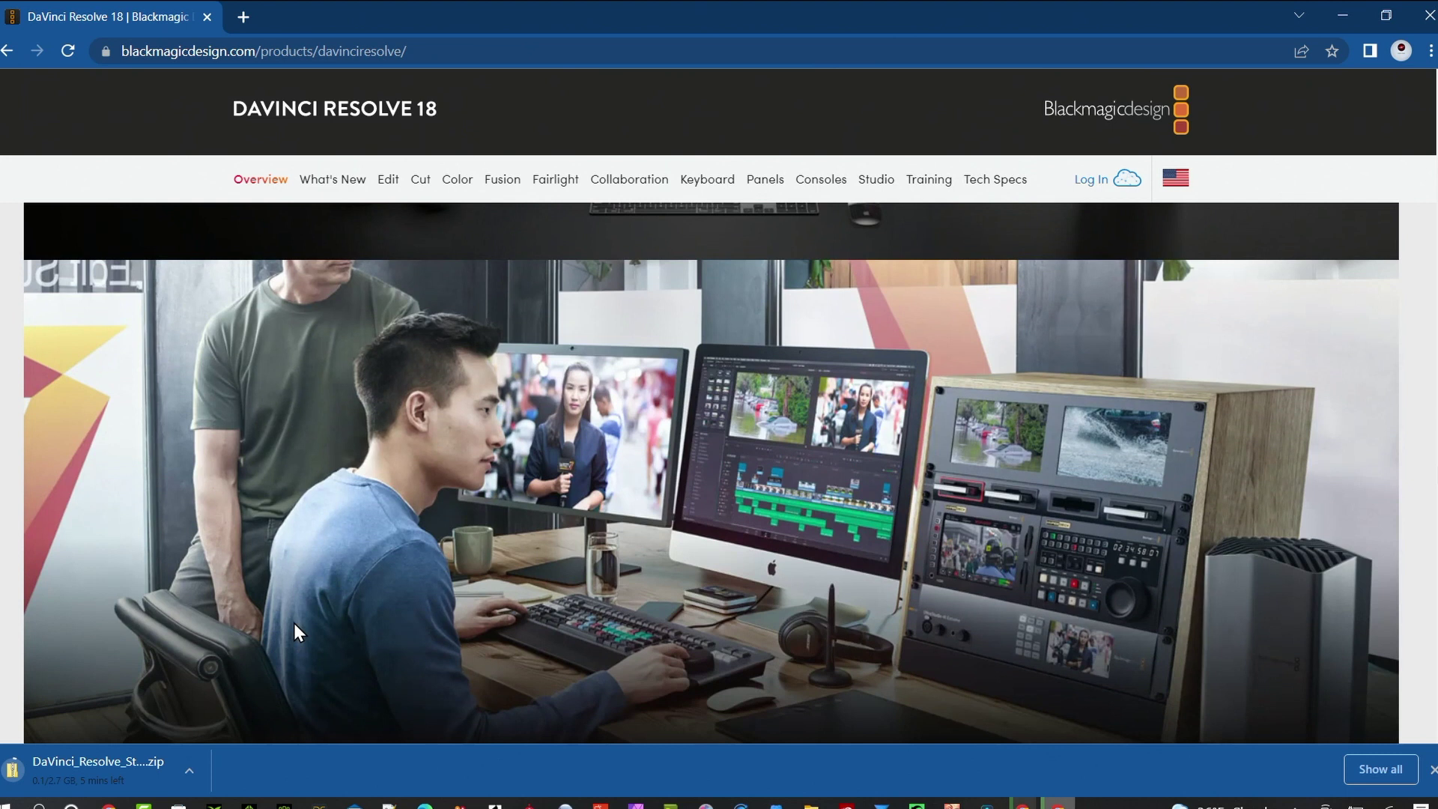
pyautogui.scroll(6, 294, 624)
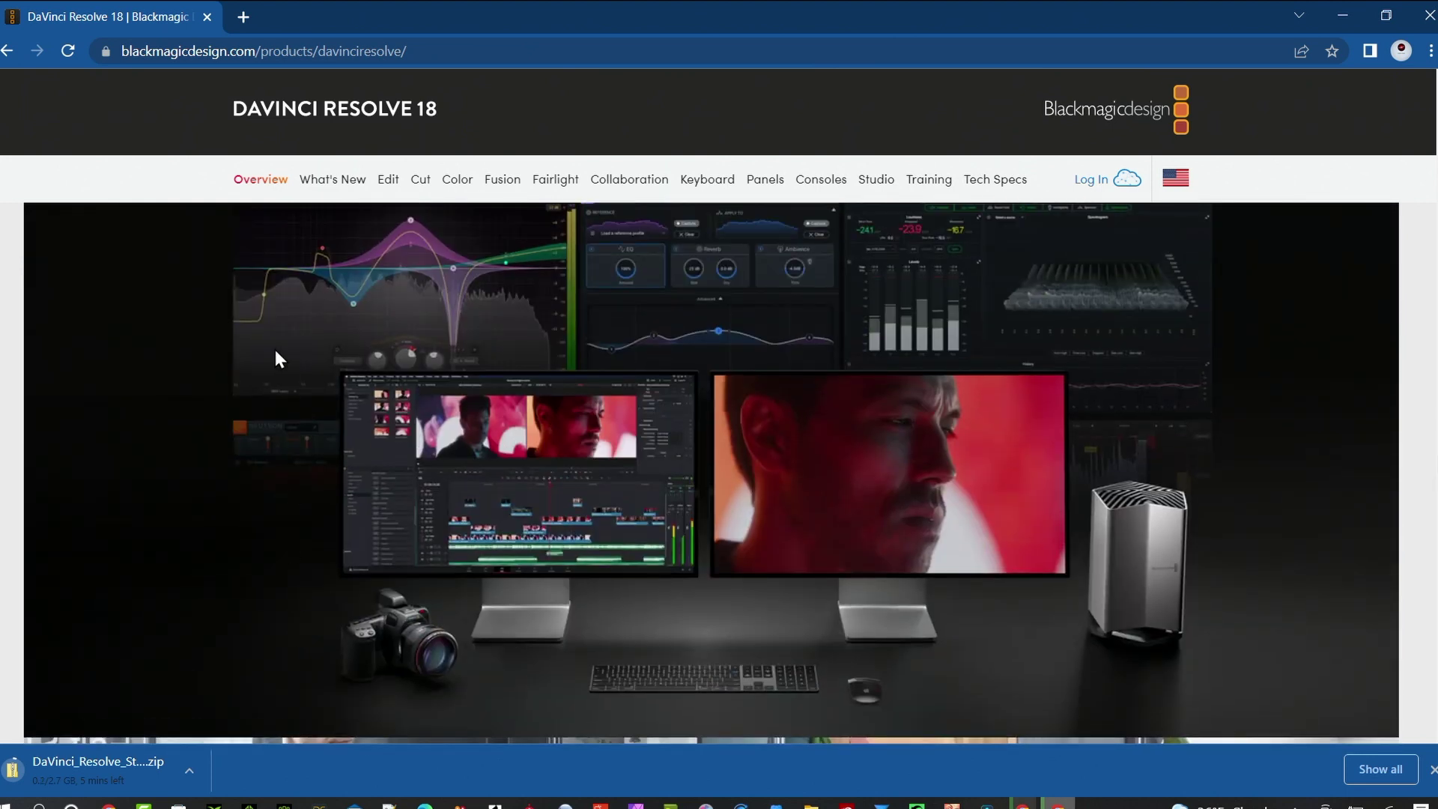
# Go to the Resolve 18 What's New page, read its intro, then bring up the Downloads folder menu.
pyautogui.click(318, 189)
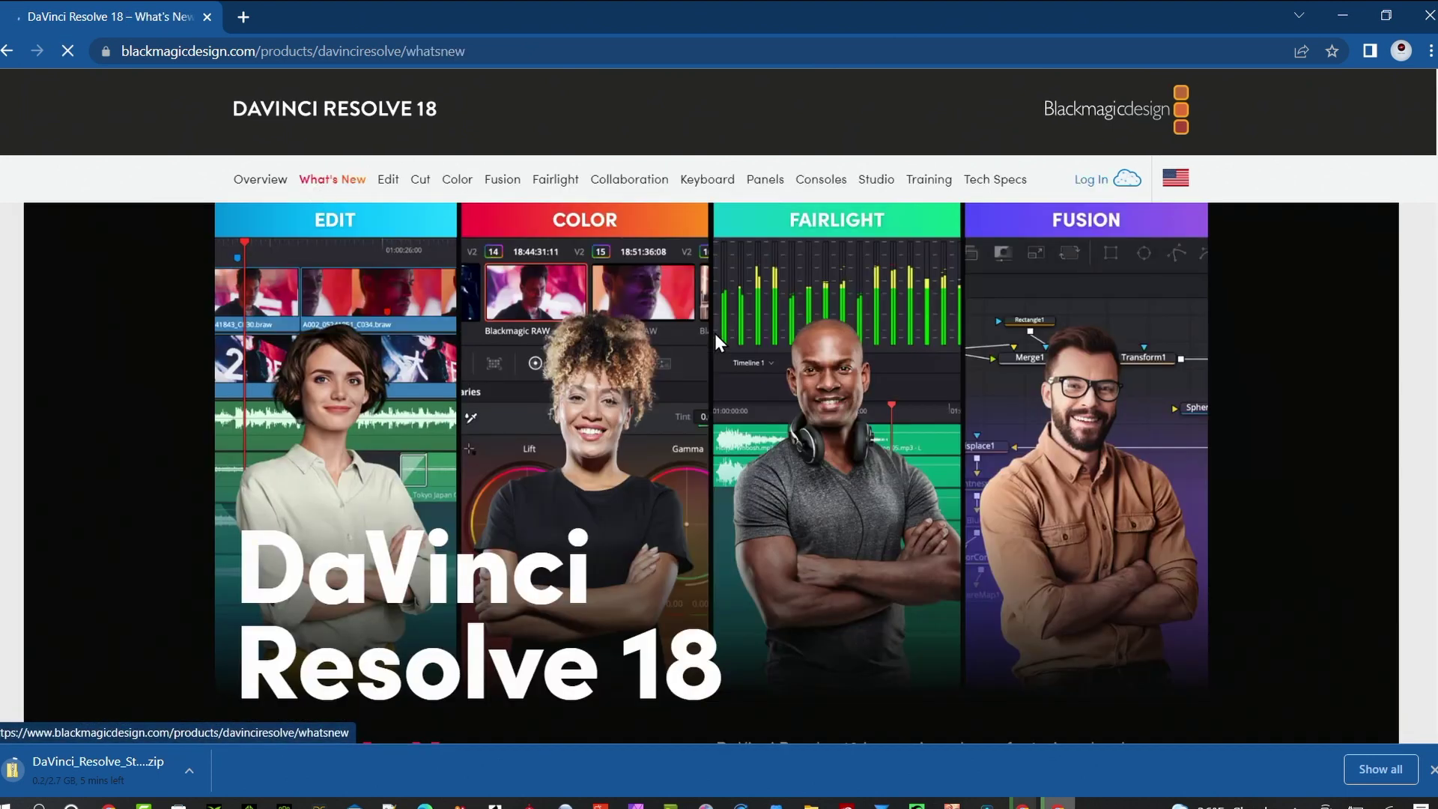
pyautogui.scroll(-7, 996, 328)
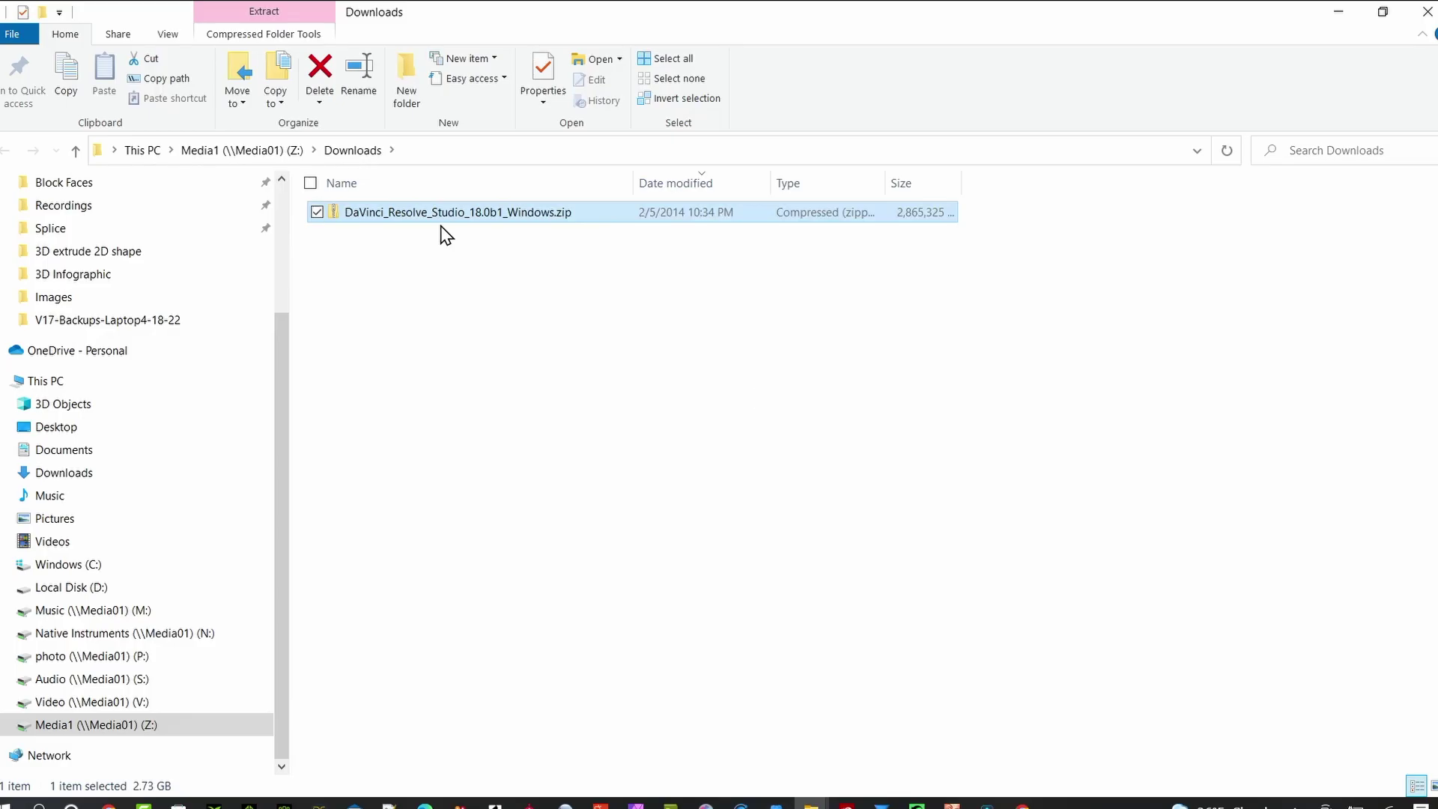
pyautogui.rightClick(241, 412)
# Paste DaVinci_Resolve_Studio_18.0b1_Windows.exe into Downloads and run it, allowing the security and UAC prompts.
pyautogui.click(347, 550)
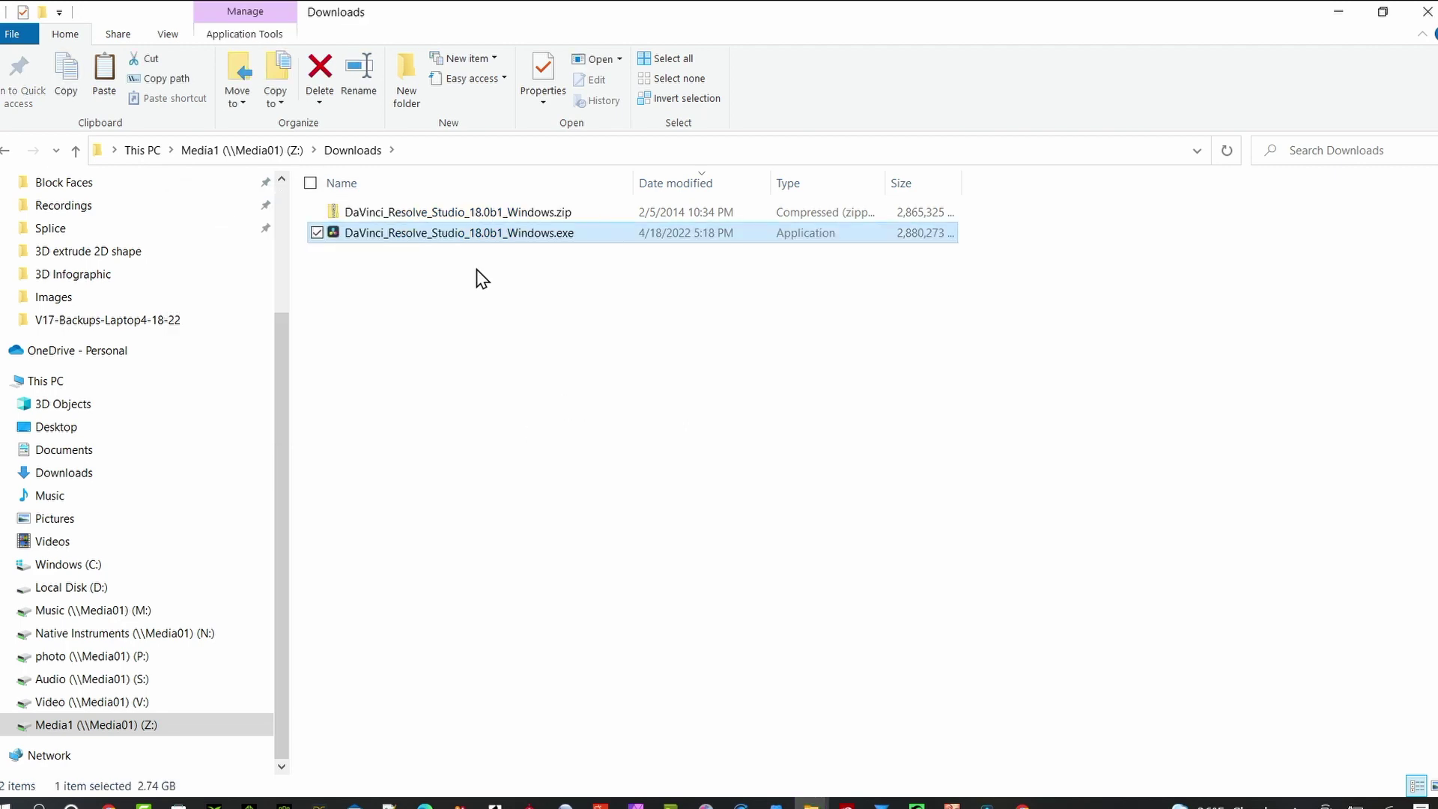
pyautogui.doubleClick(480, 212)
pyautogui.click(776, 437)
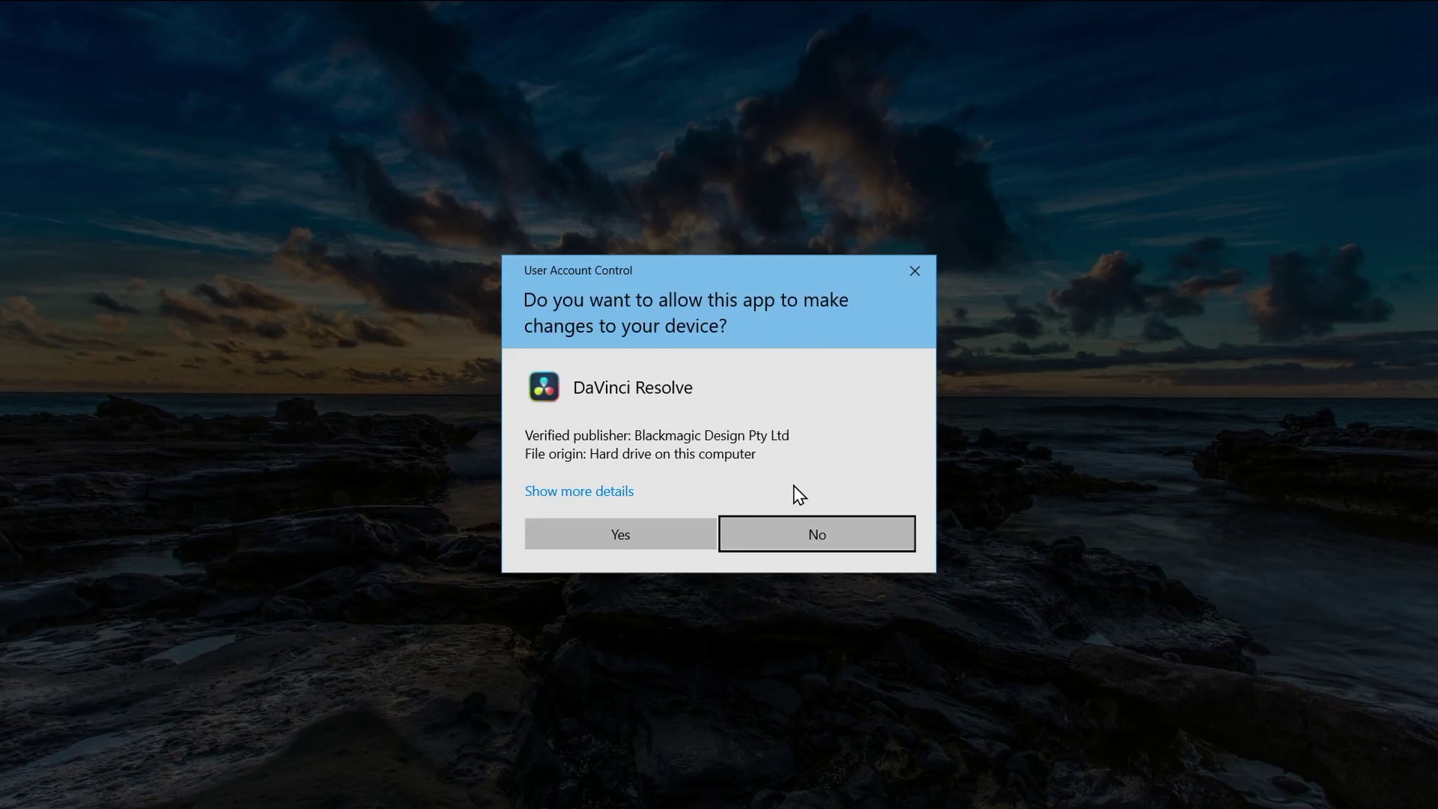
pyautogui.click(636, 534)
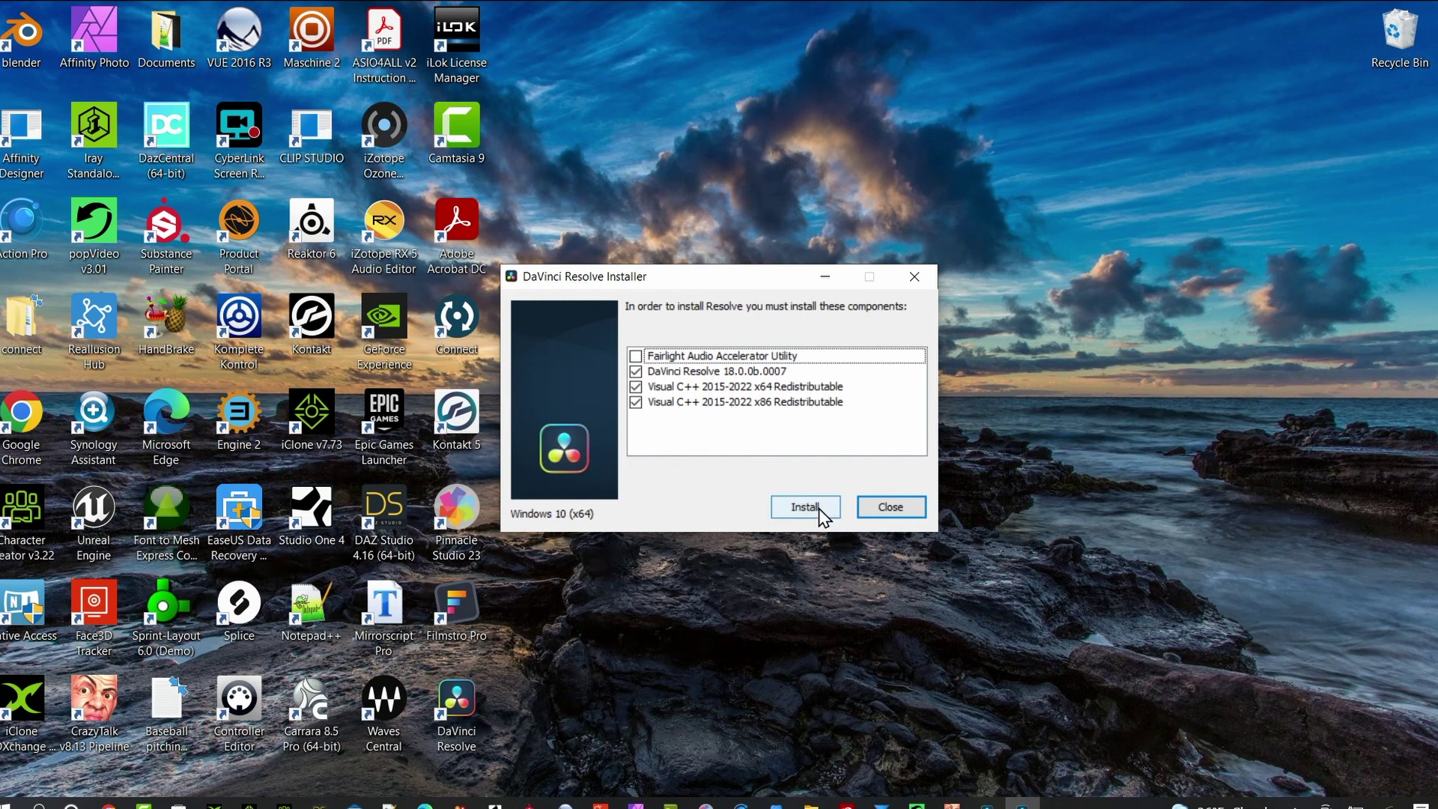
# Start installing the checked components and accept the licence agreement.
pyautogui.click(804, 507)
pyautogui.click(818, 555)
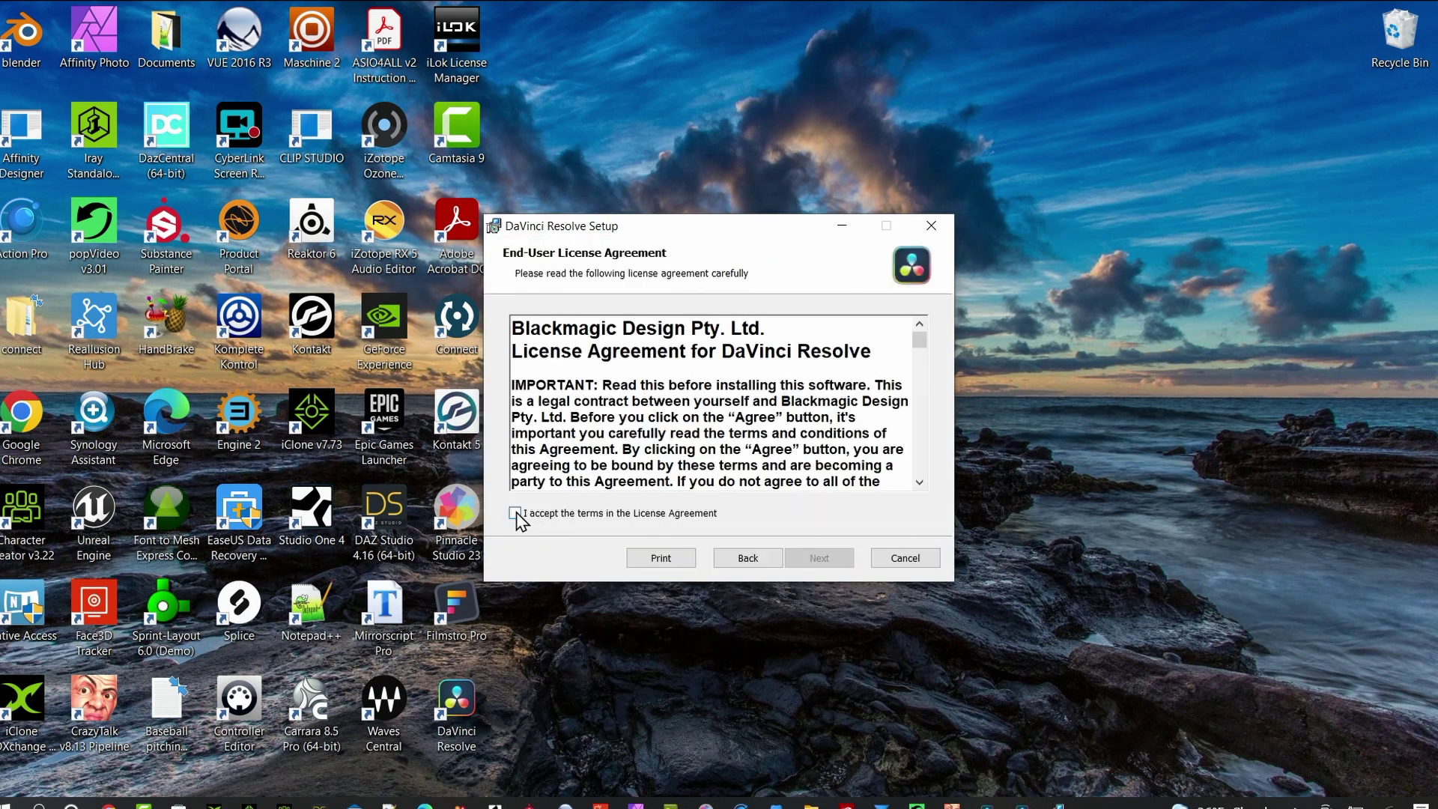
pyautogui.scroll(-3, 516, 517)
pyautogui.click(515, 513)
pyautogui.click(818, 558)
# Set the install destination to a new Resolve 18 folder under D:\Program Files\Blackmagic Design.
pyautogui.click(533, 400)
pyautogui.click(889, 323)
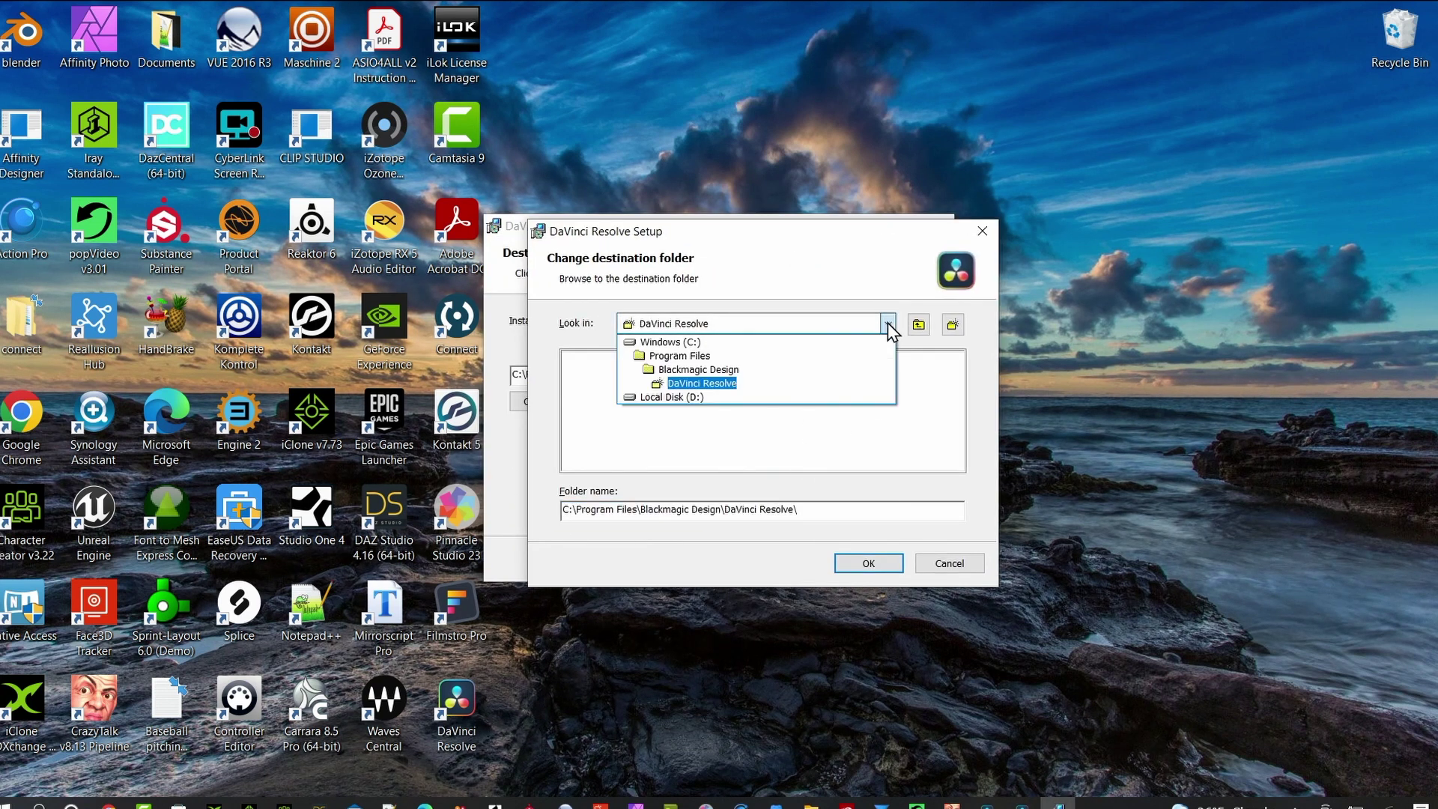
pyautogui.click(651, 402)
pyautogui.moveTo(770, 237); pyautogui.dragTo(834, 298)
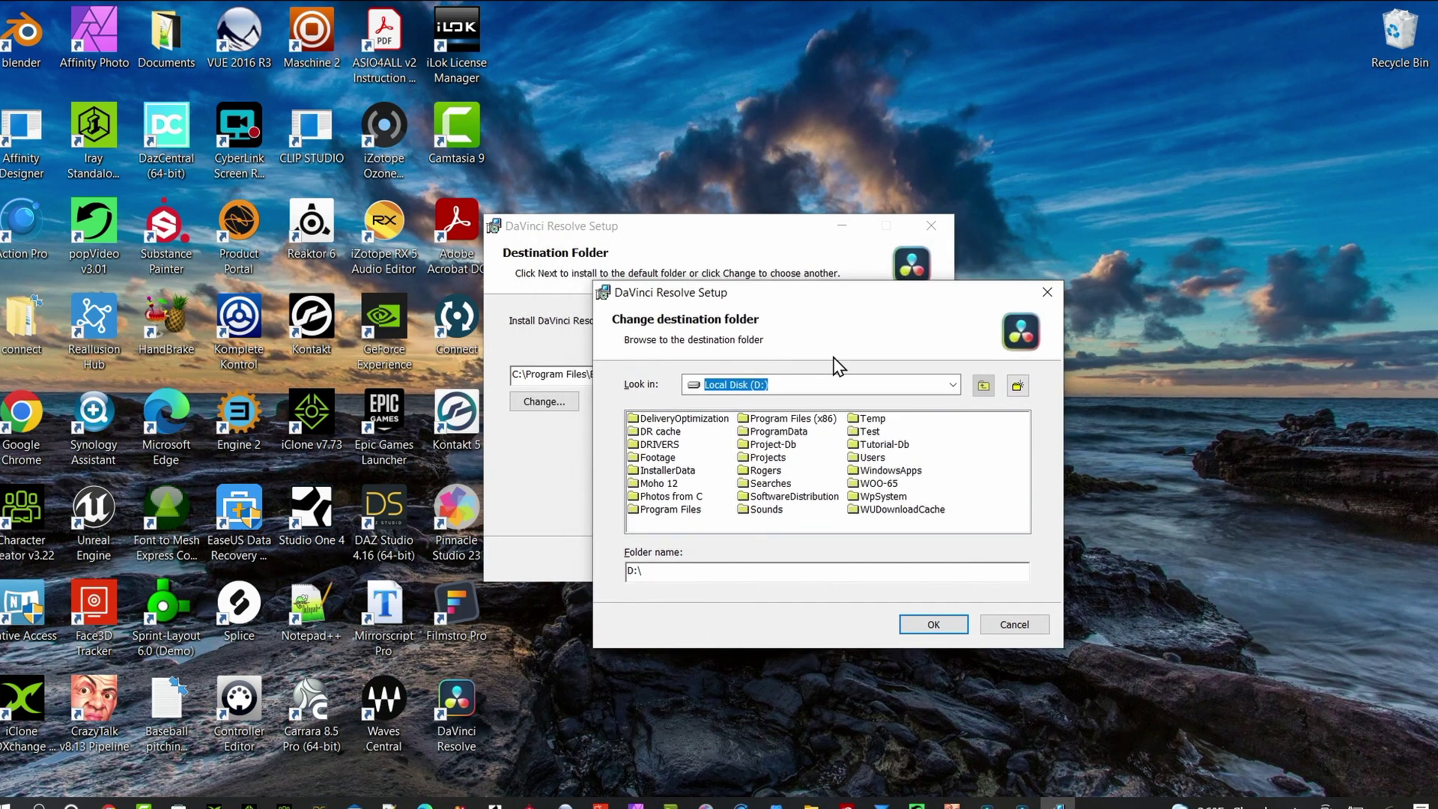
pyautogui.doubleClick(690, 512)
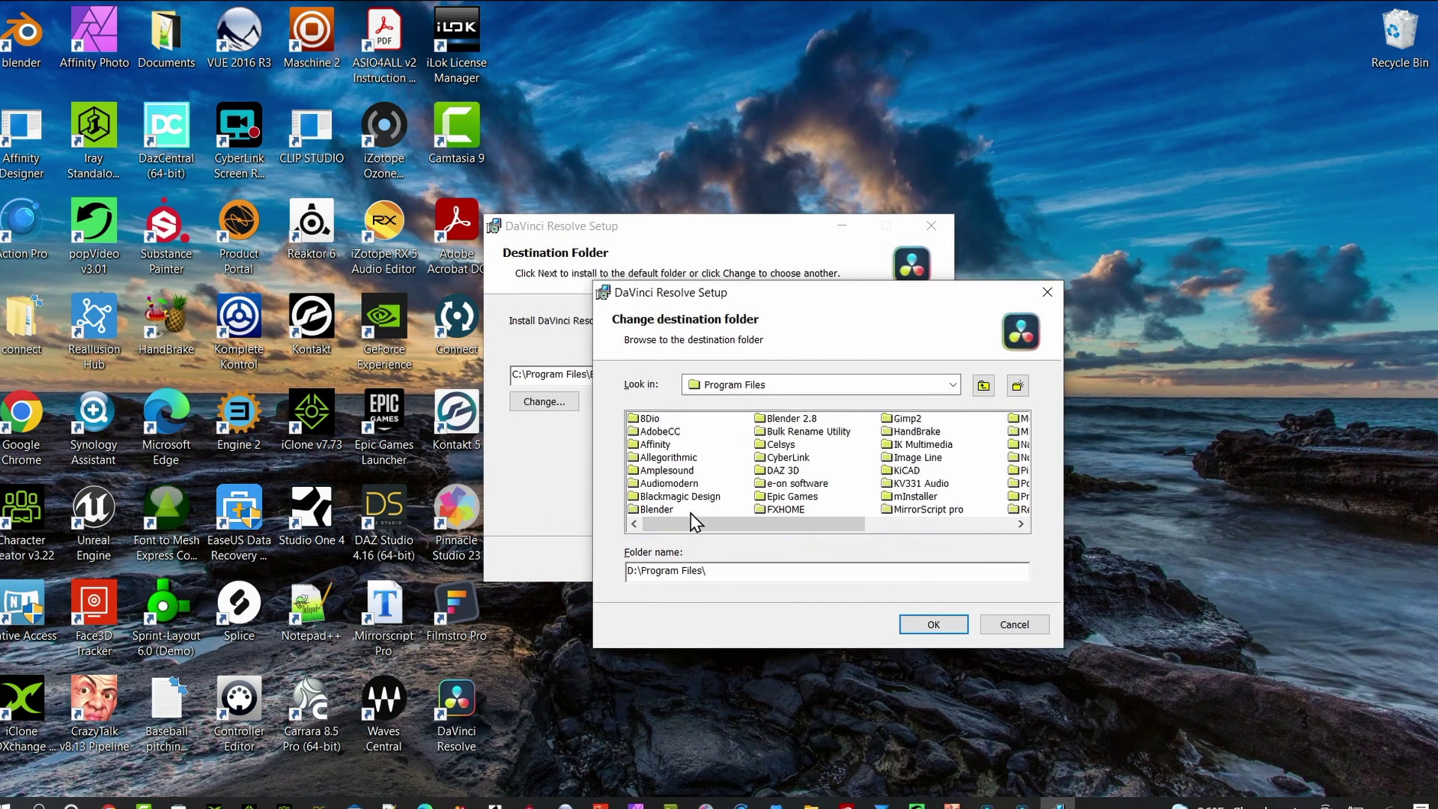
pyautogui.doubleClick(796, 512)
pyautogui.click(1016, 387)
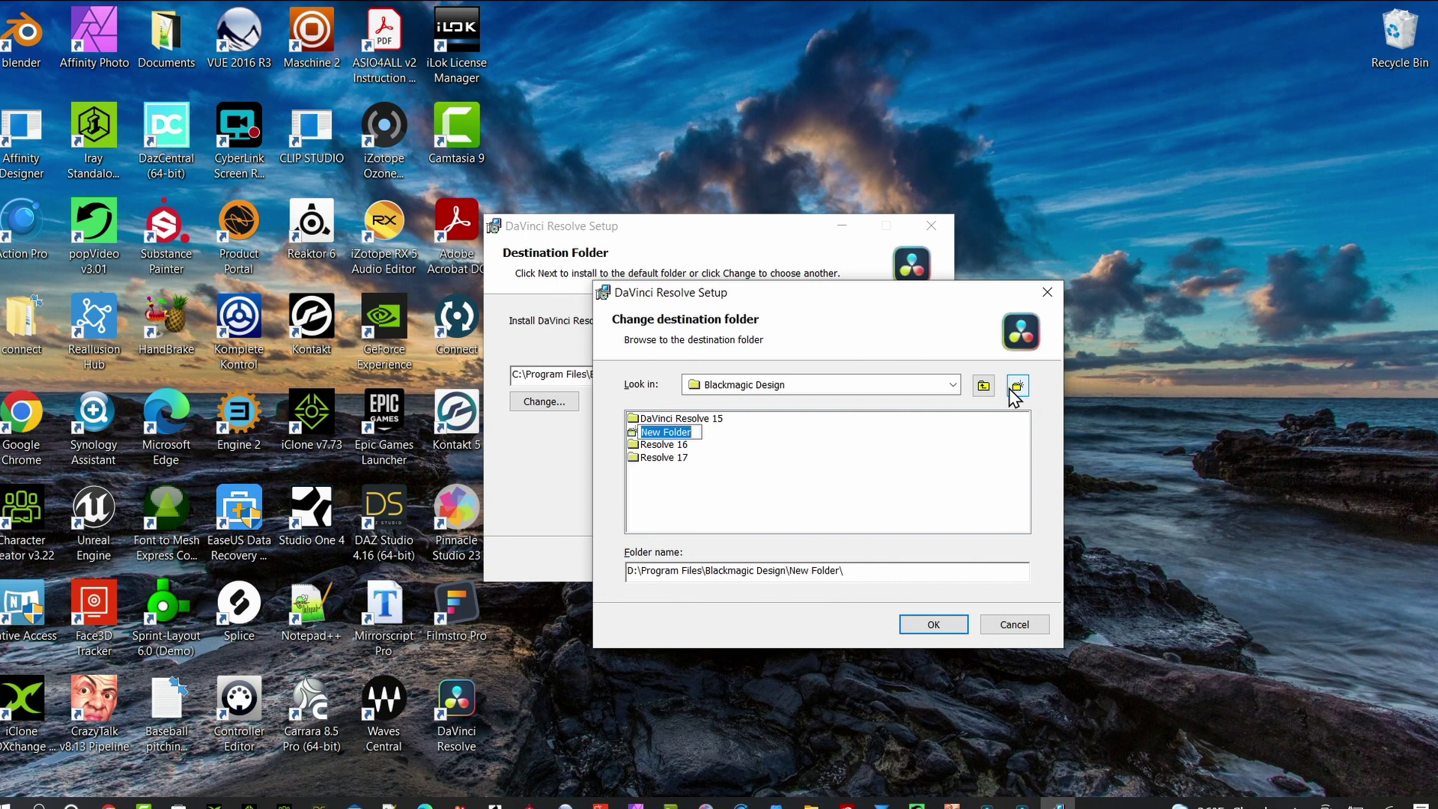
pyautogui.write('Resolve 18')
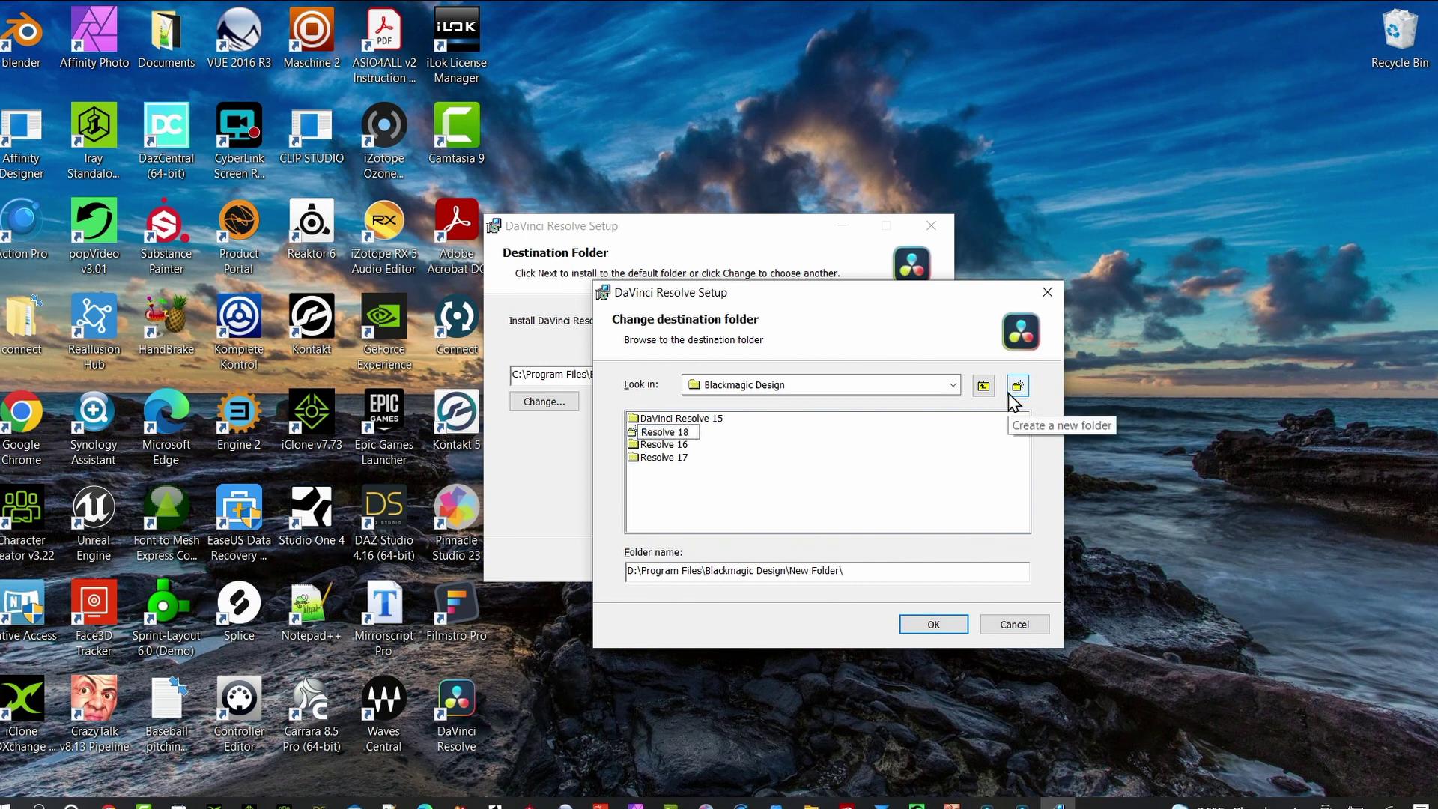
pyautogui.press('Return')
pyautogui.doubleClick(663, 456)
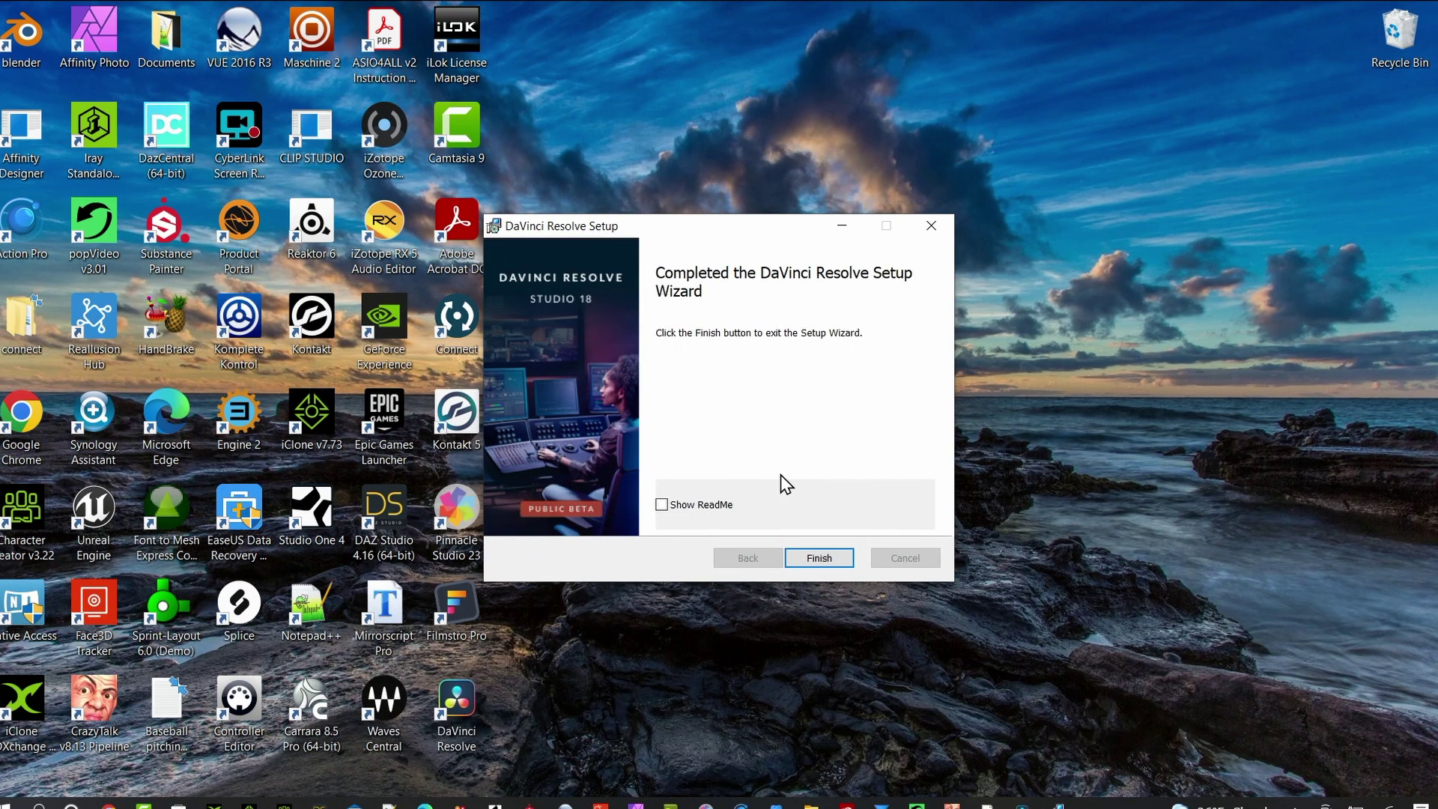
# Finish the setup wizard, let the Visual C++ redistributables install, and accept the restart.
pyautogui.press('Return')
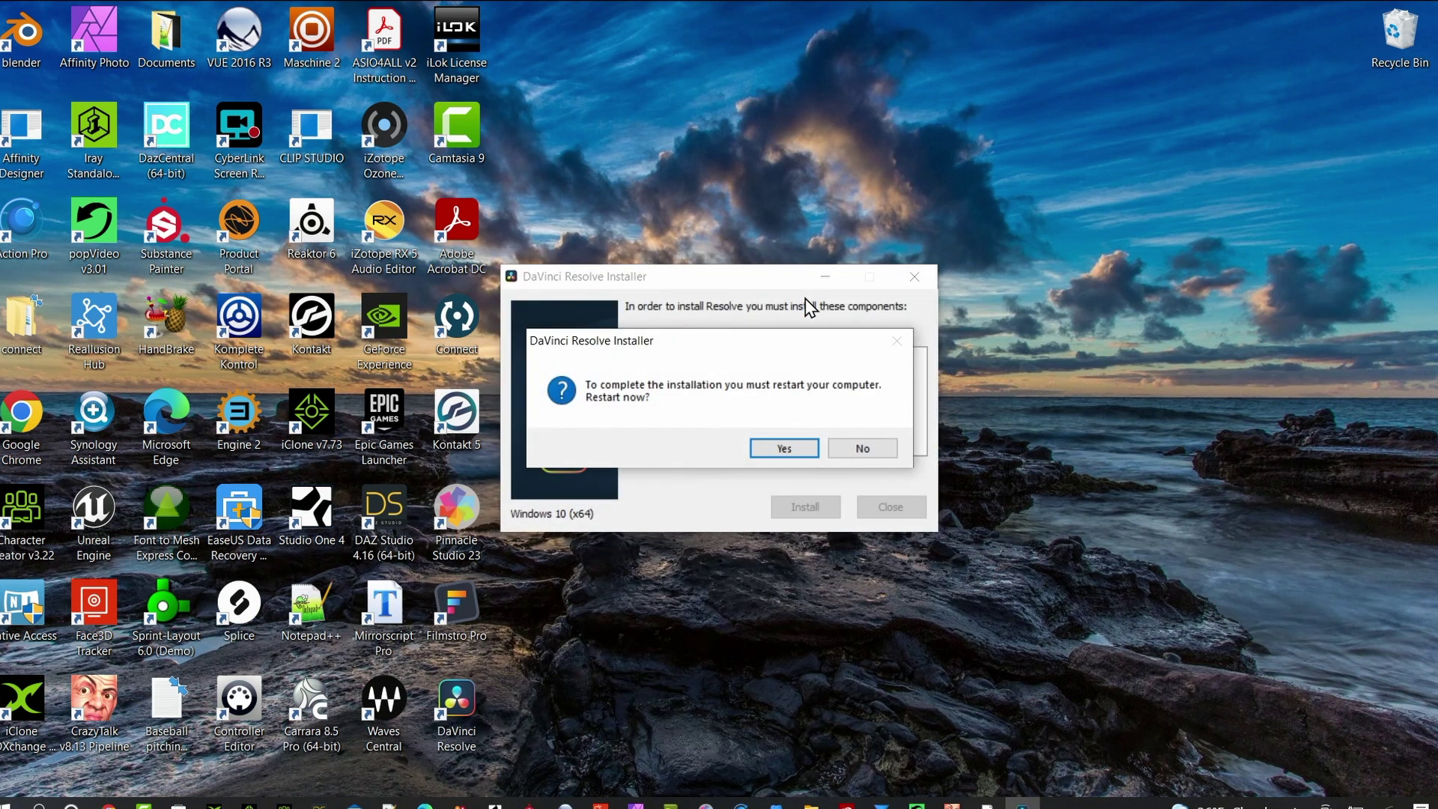
pyautogui.click(785, 450)
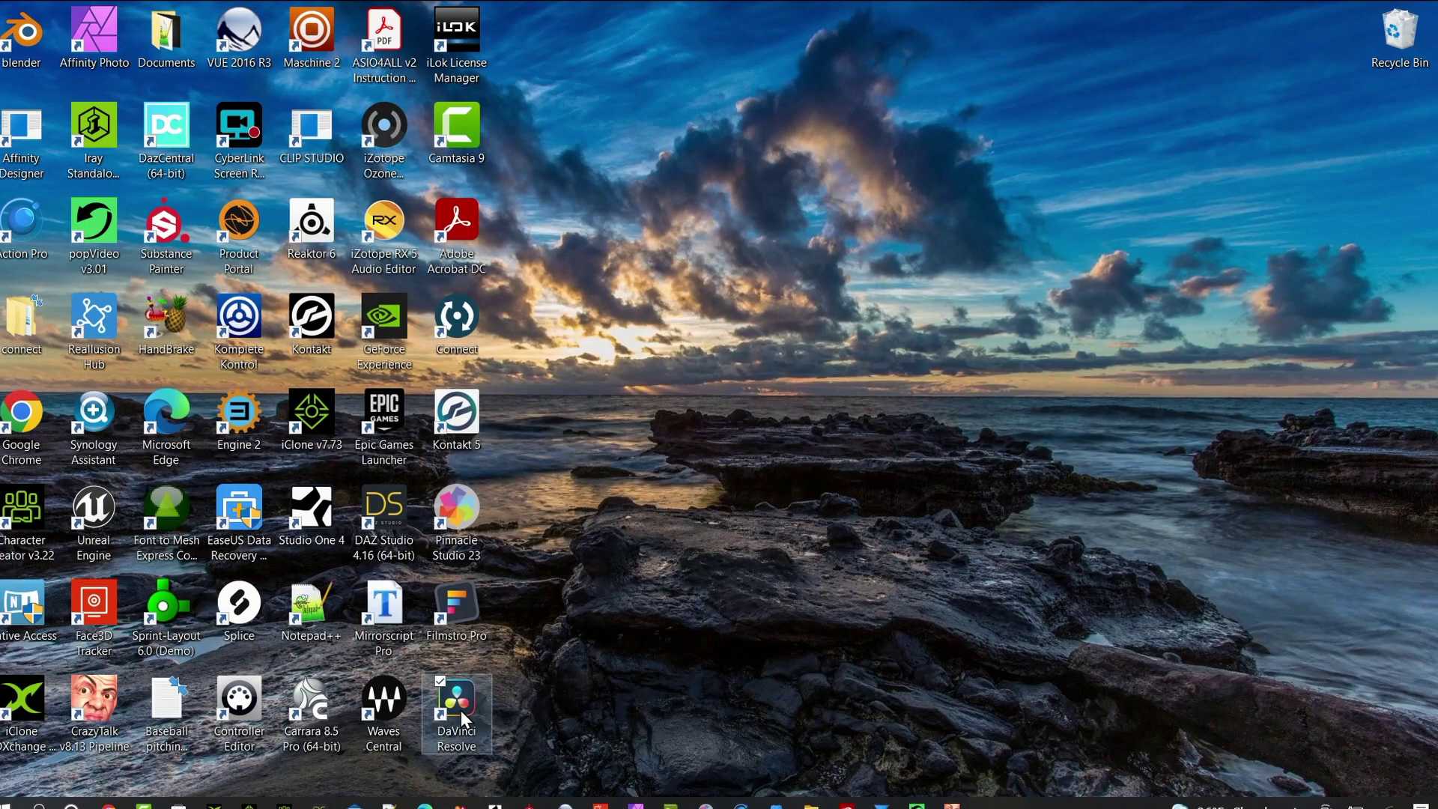
# Launch Resolve 18 from the desktop shortcut, keep English as the language, and continue past What's New.
pyautogui.rightClick(461, 710)
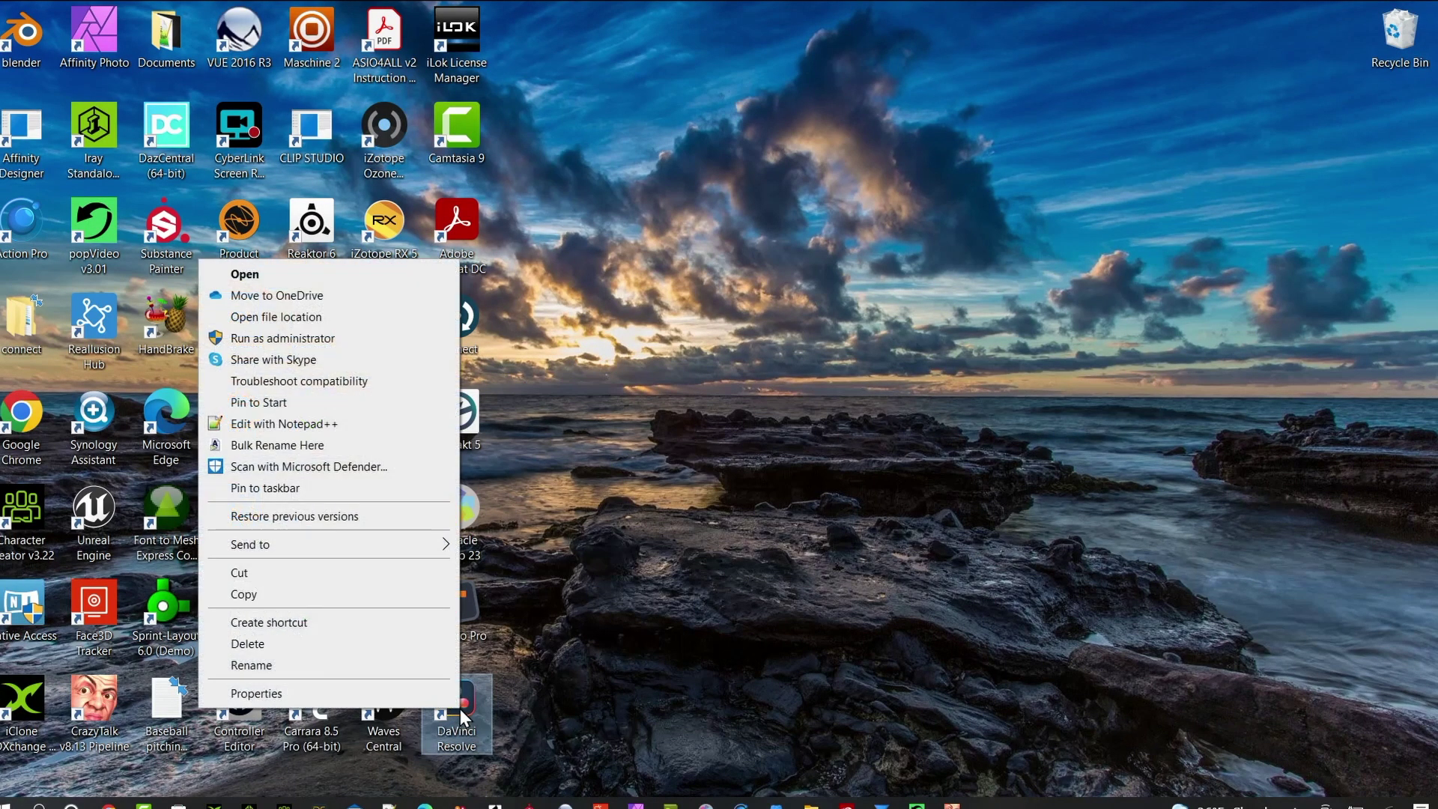
pyautogui.click(274, 277)
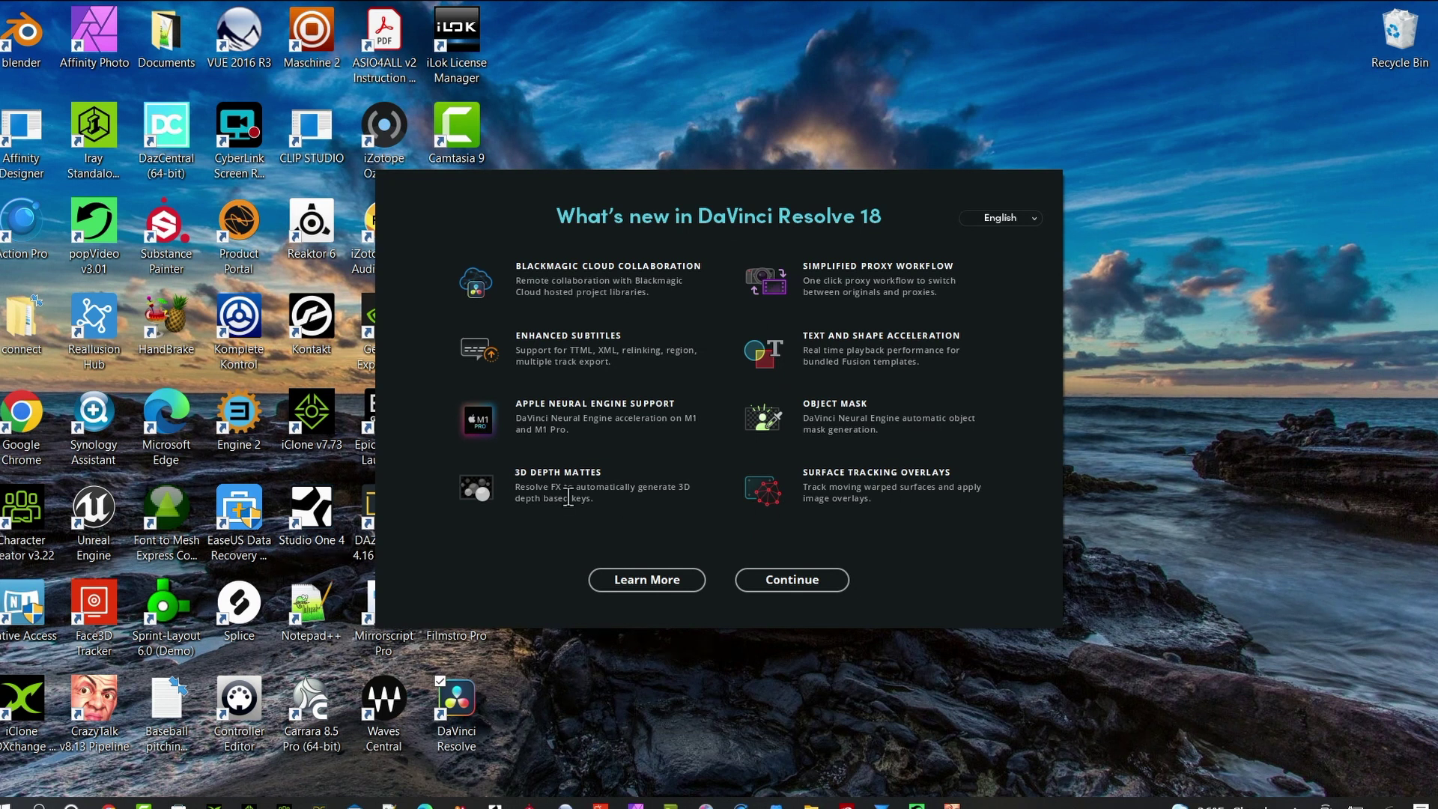
pyautogui.click(657, 585)
pyautogui.click(1033, 220)
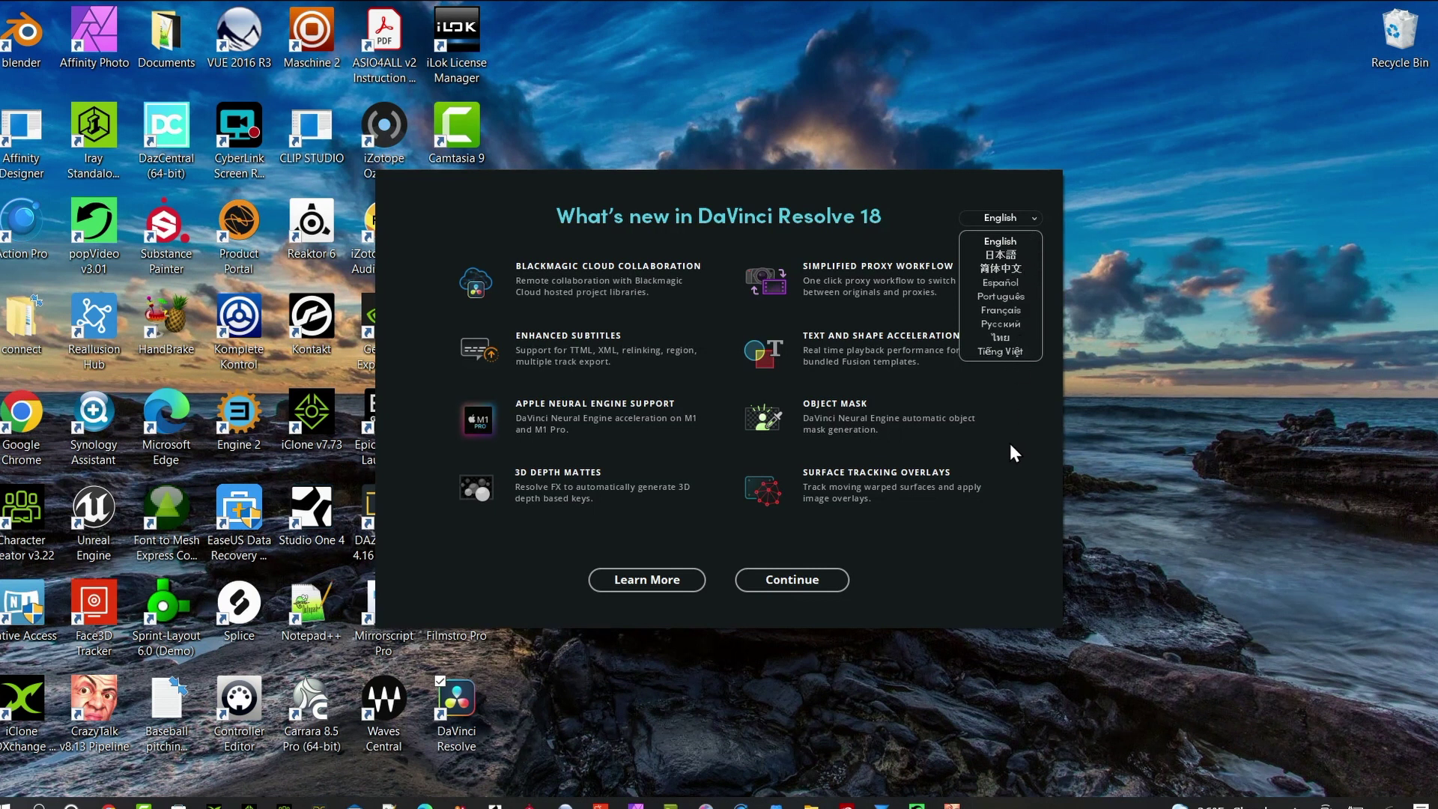
pyautogui.click(797, 581)
pyautogui.click(797, 582)
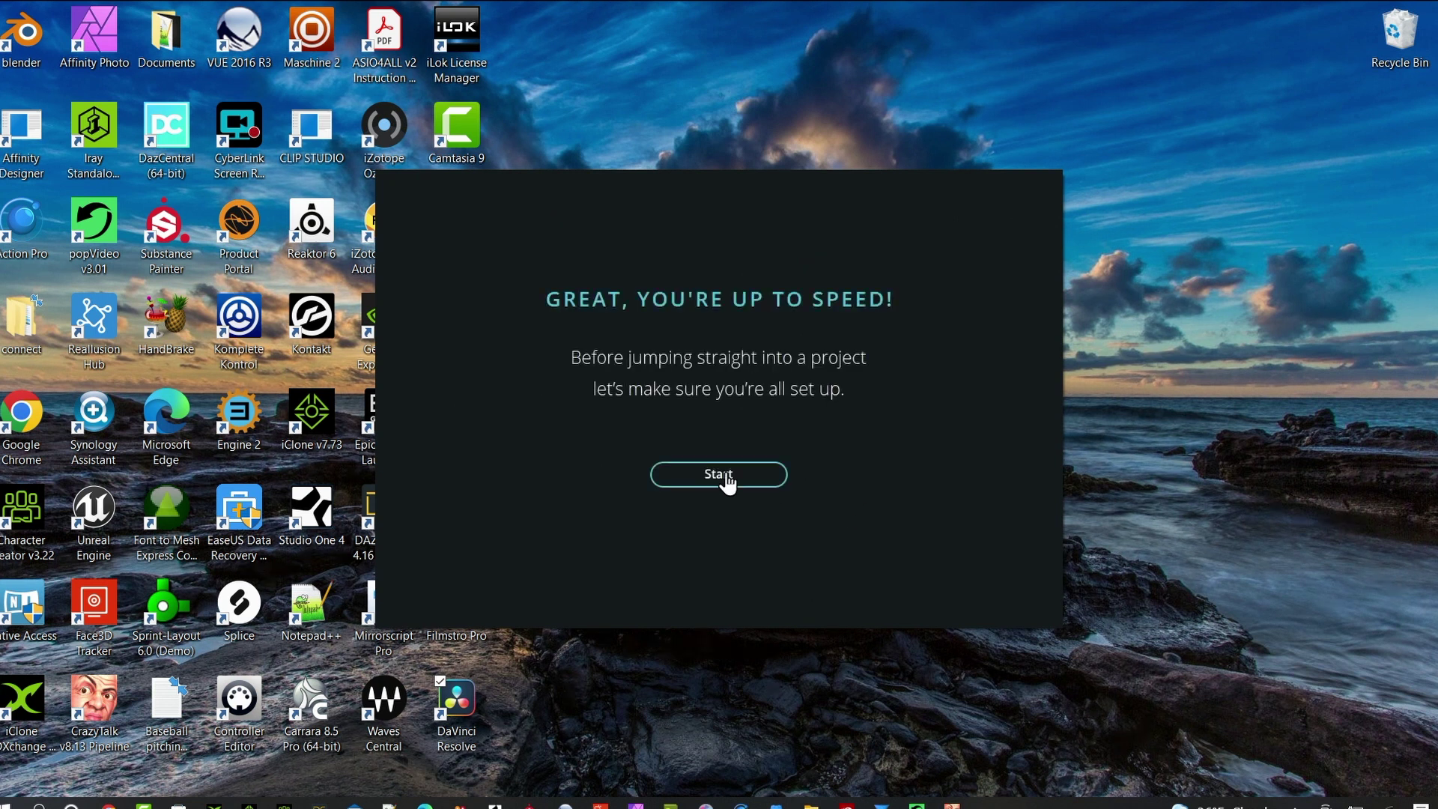
# Start Resolve 18's initial setup and upgrade the existing project library for Resolve 18.
pyautogui.click(725, 476)
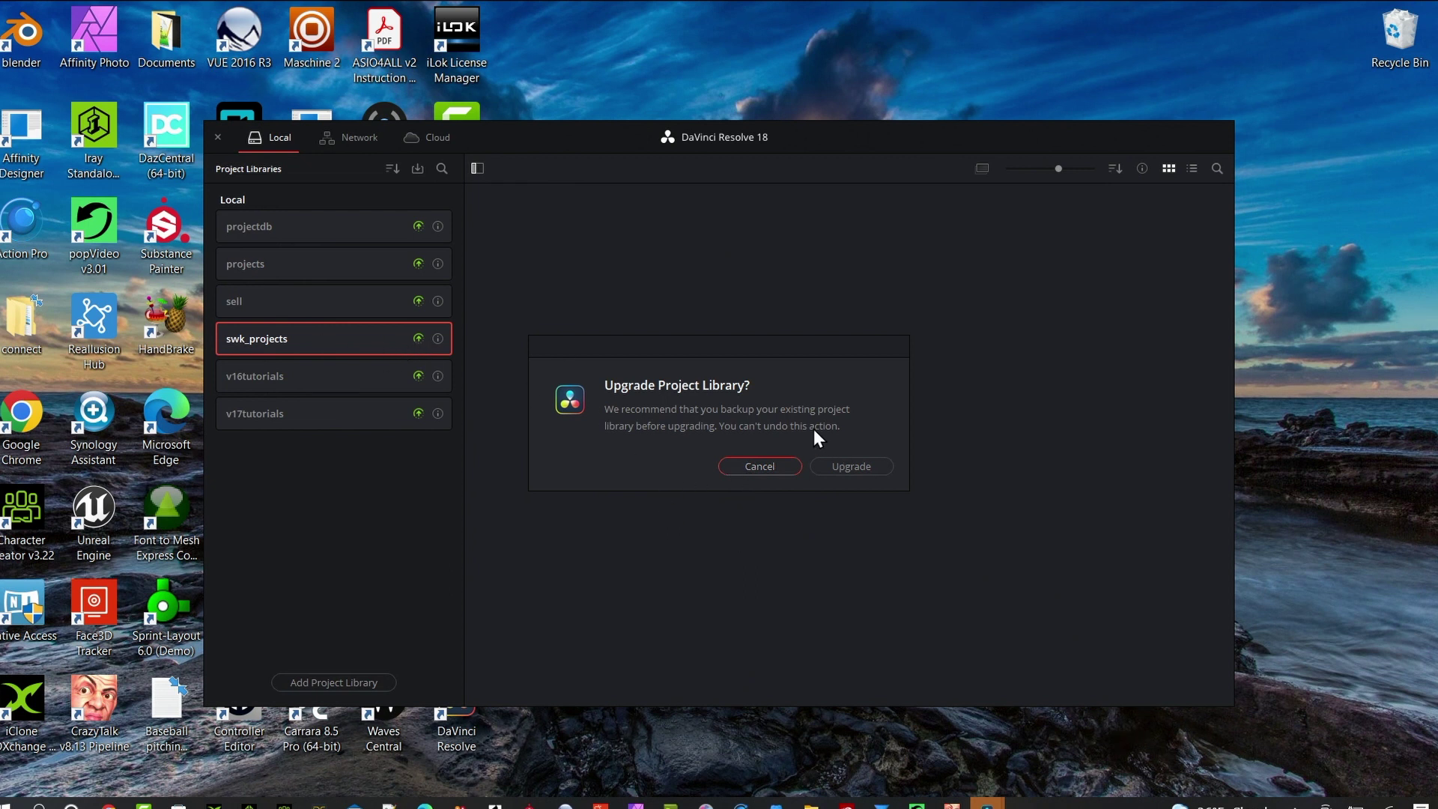
pyautogui.click(854, 467)
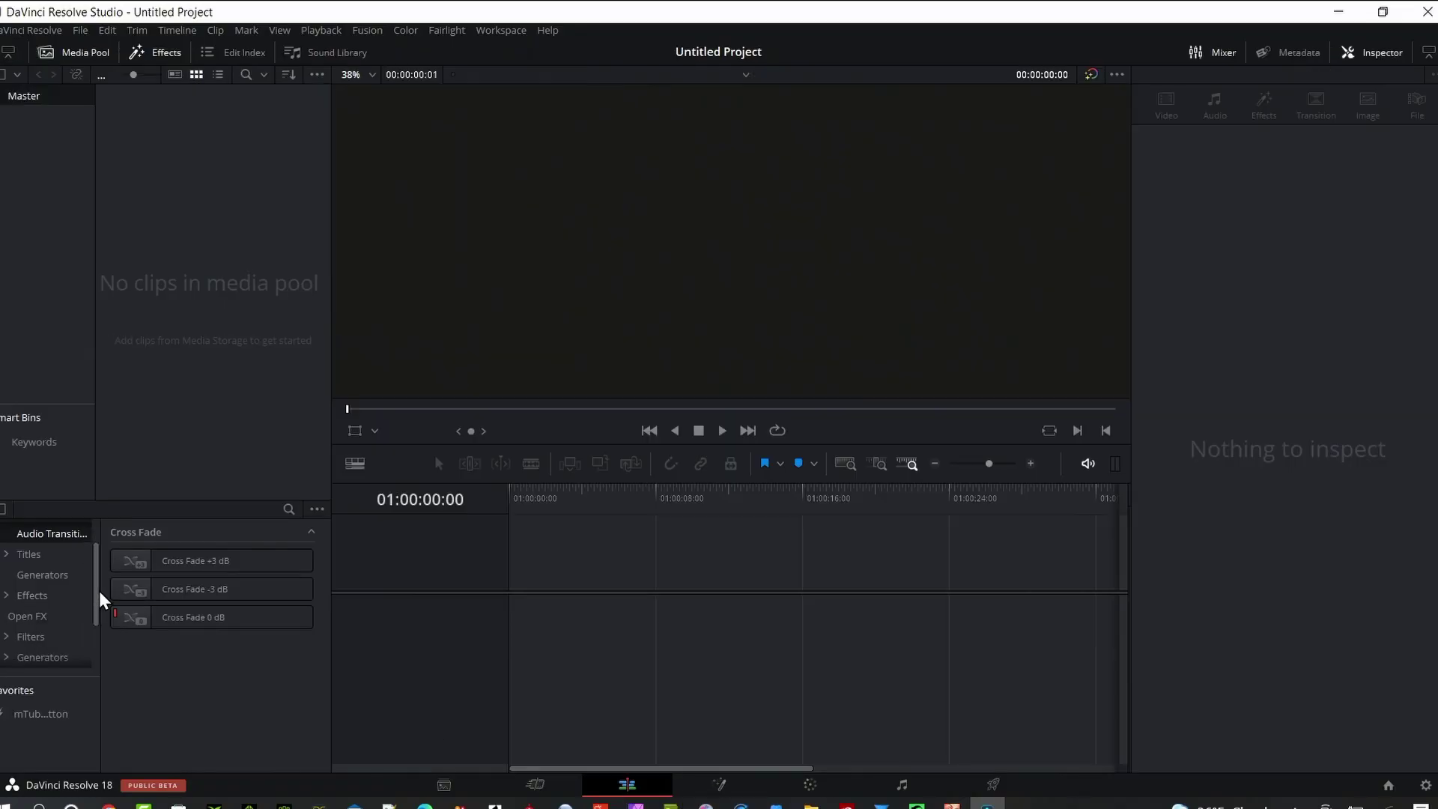
# Place a Fusion Composition from the Effects library at the start of the timeline.
pyautogui.click(32, 539)
pyautogui.moveTo(202, 589); pyautogui.dragTo(544, 620)
pyautogui.scroll(-10, 326, 592)
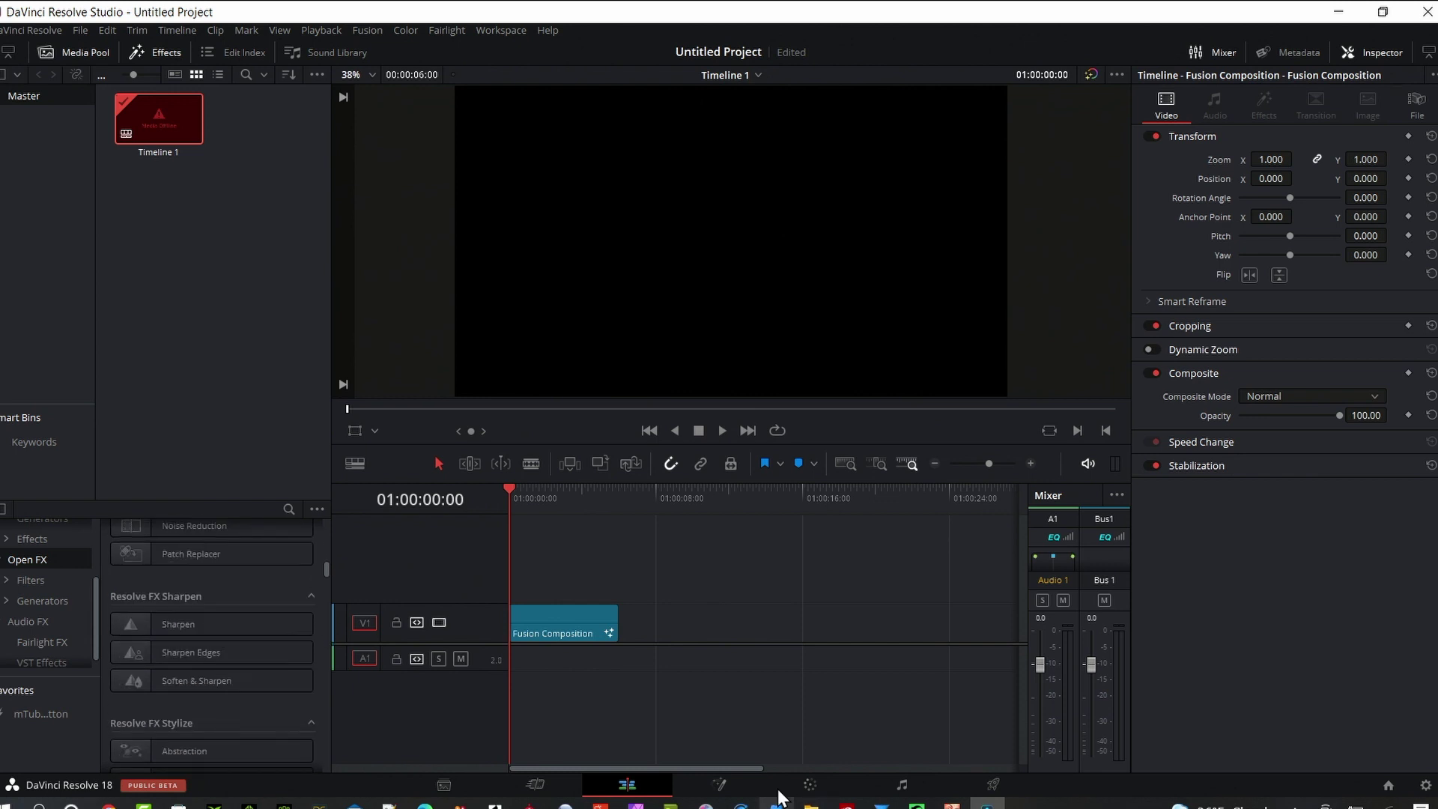
pyautogui.scroll(10, 326, 599)
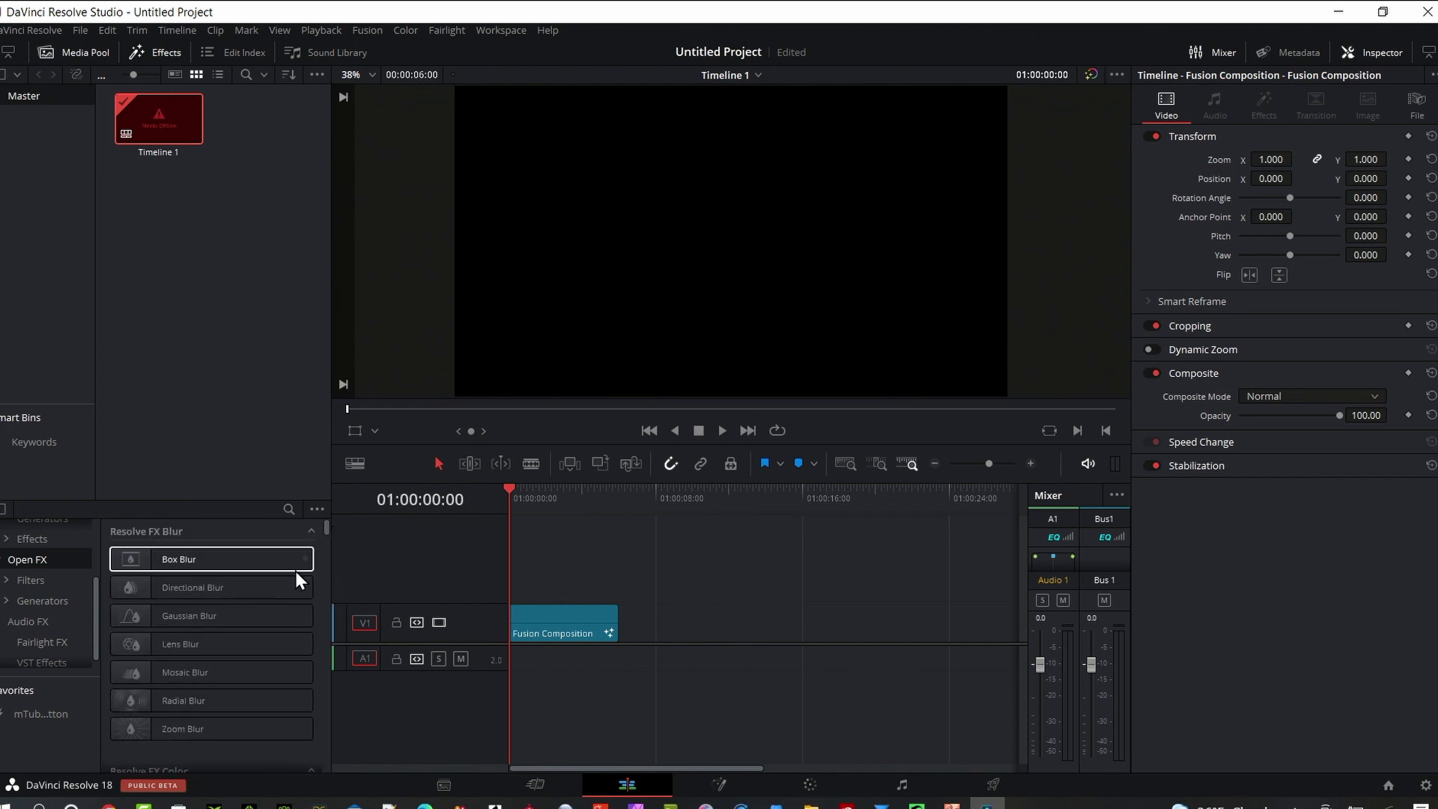
# Search the effects for 'depth' and apply Depth Map to the NYC image clip.
pyautogui.click(289, 509)
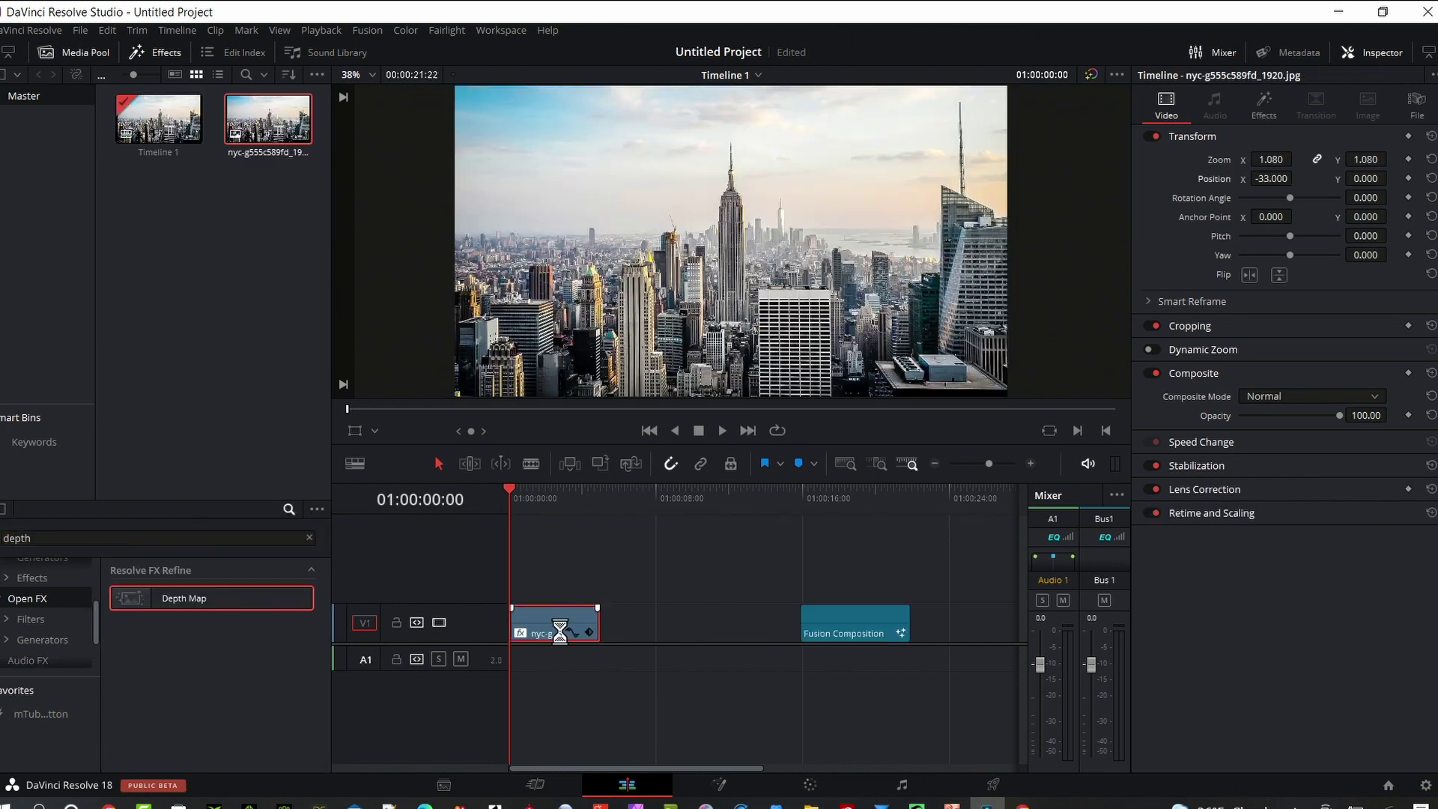
pyautogui.moveTo(555, 627); pyautogui.dragTo(559, 625)
pyautogui.click(1244, 212)
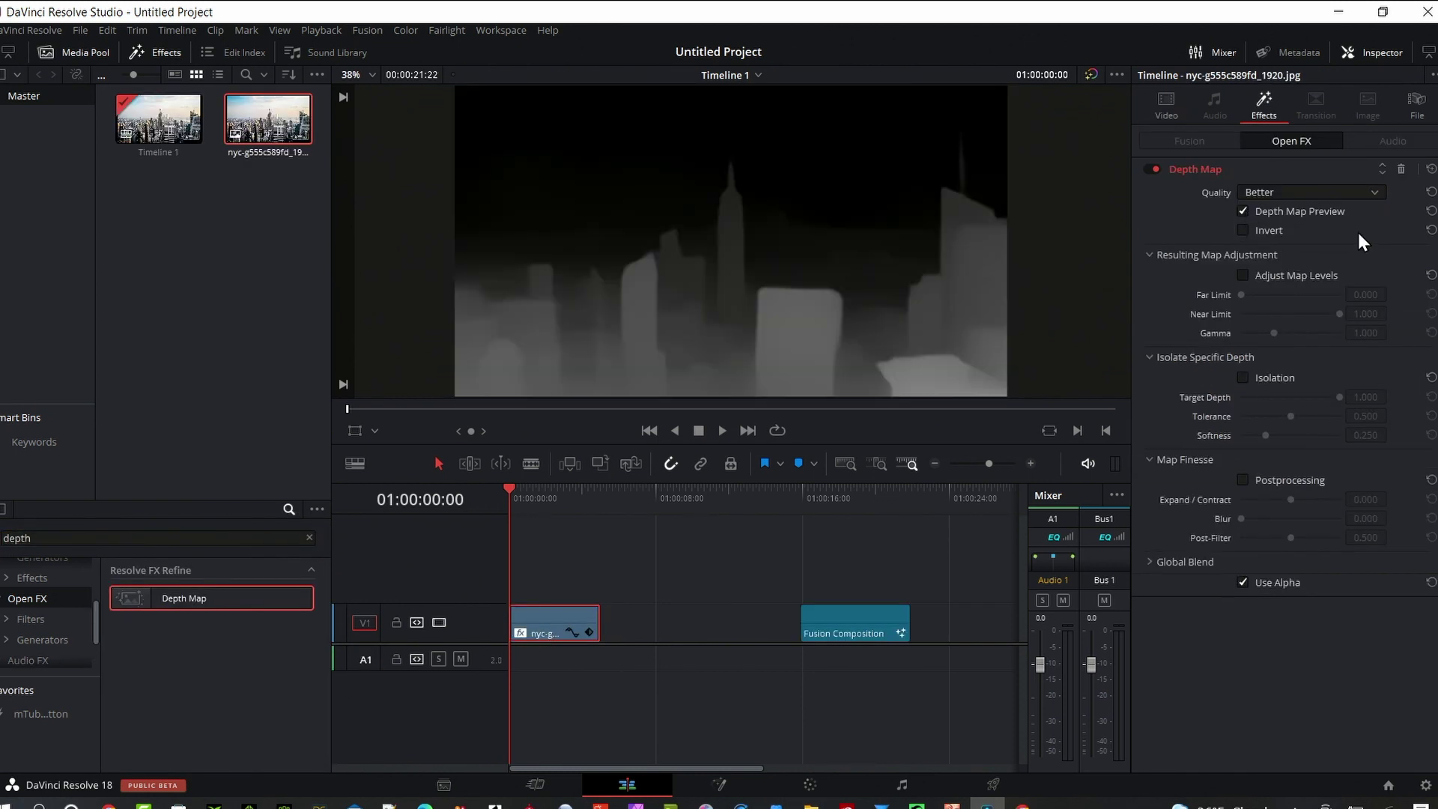
# Try Invert, then Adjust Map Levels with Far Limit near 0.4, turning both back off.
pyautogui.click(1242, 230)
pyautogui.click(1243, 230)
pyautogui.click(1242, 275)
pyautogui.moveTo(1243, 297); pyautogui.dragTo(1280, 295)
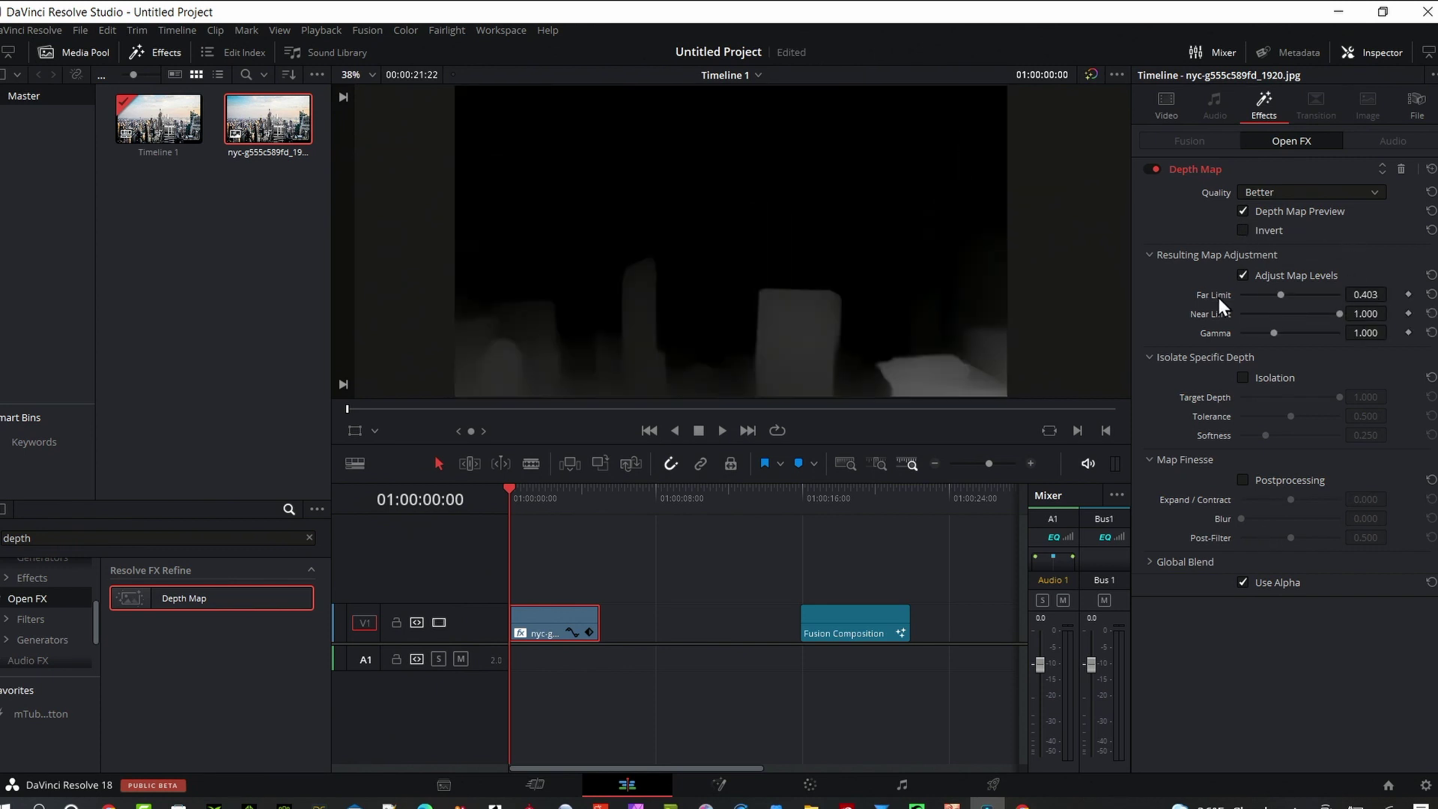
pyautogui.click(1243, 275)
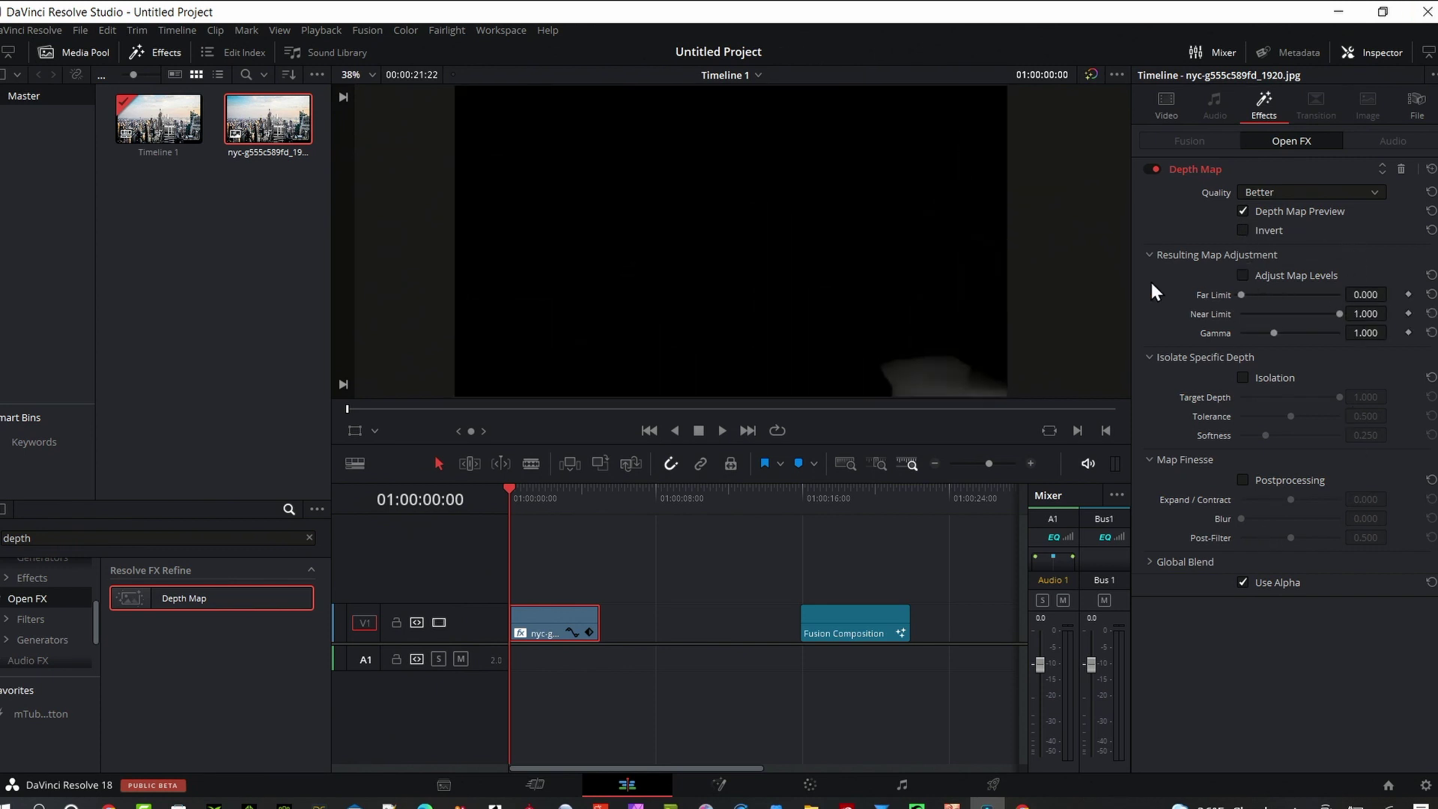
# Try depth Isolation, turn it off, and finish with Postprocessing enabled.
pyautogui.click(1242, 378)
pyautogui.click(1243, 381)
pyautogui.click(1243, 479)
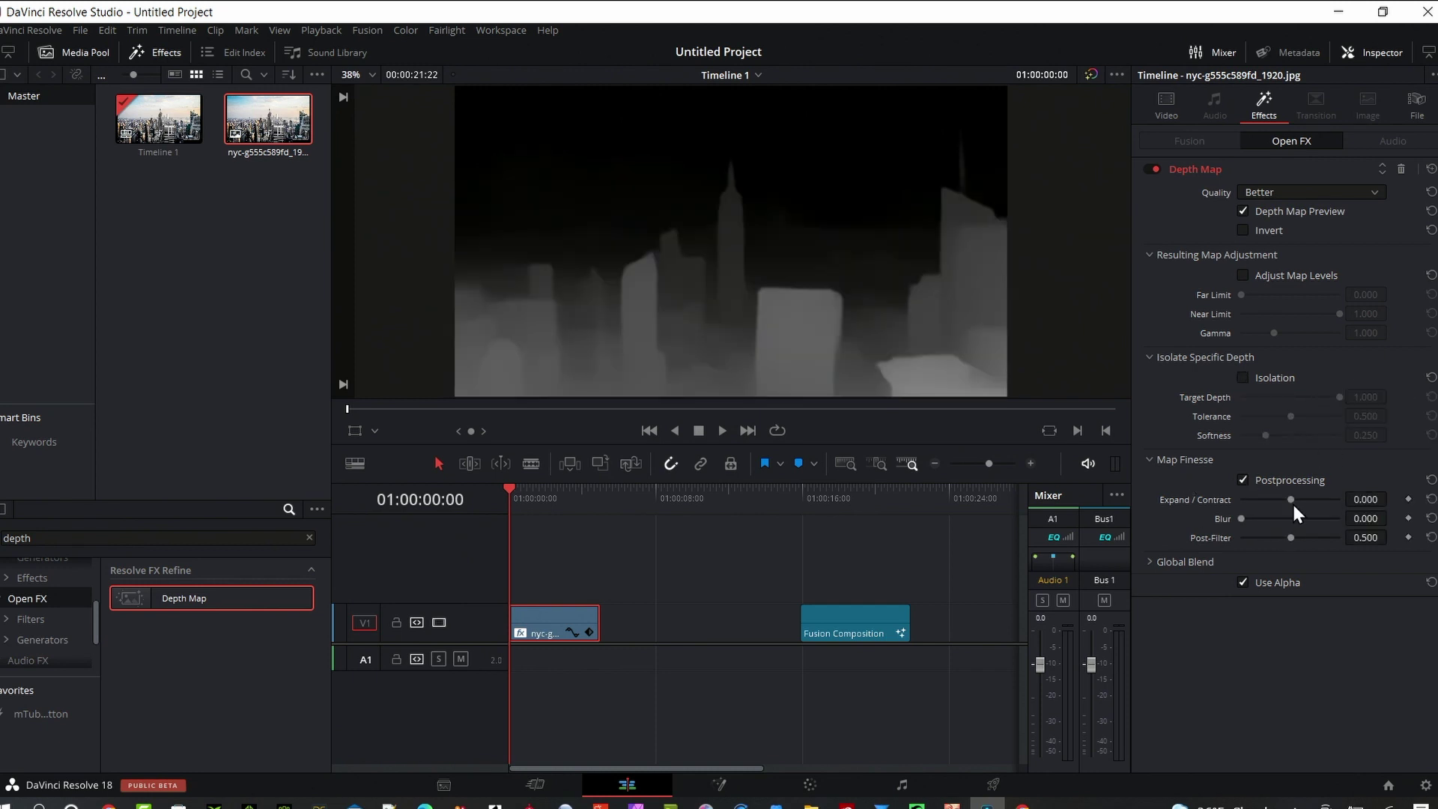